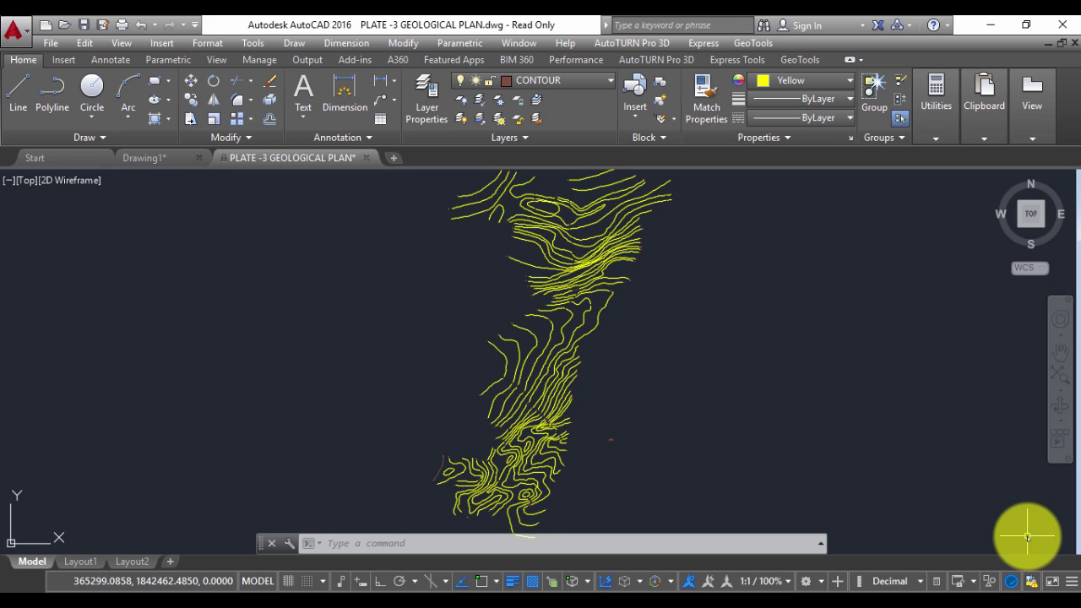
Zoom in on the contour lines until their elevation labels are legible
{"action": "scroll", "coordinate": [560, 345], "scroll_direction": "up", "scroll_amount": 5}
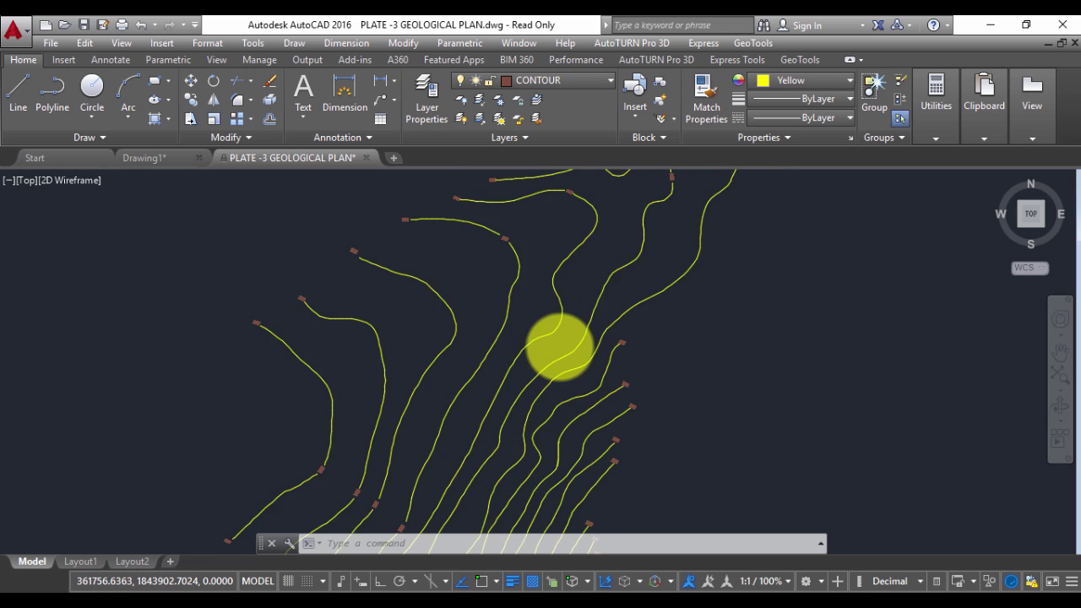
{"action": "scroll", "coordinate": [560, 345], "scroll_direction": "up", "scroll_amount": 3}
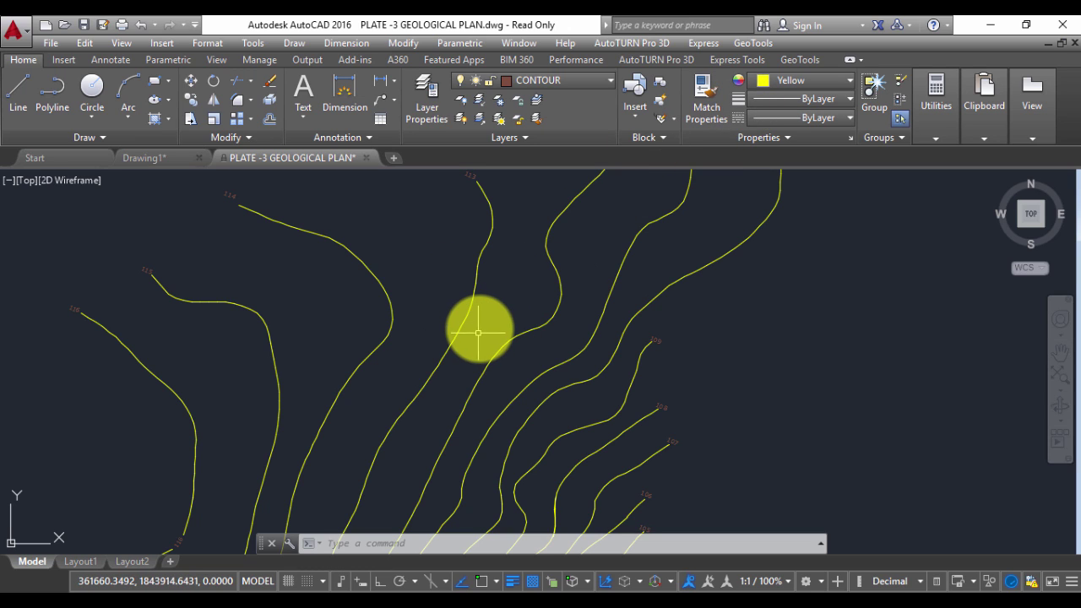
LIST a contour polyline and confirm its vertices all sit at Z=0
{"action": "type", "text": "l"}
{"action": "key", "text": "Return"}
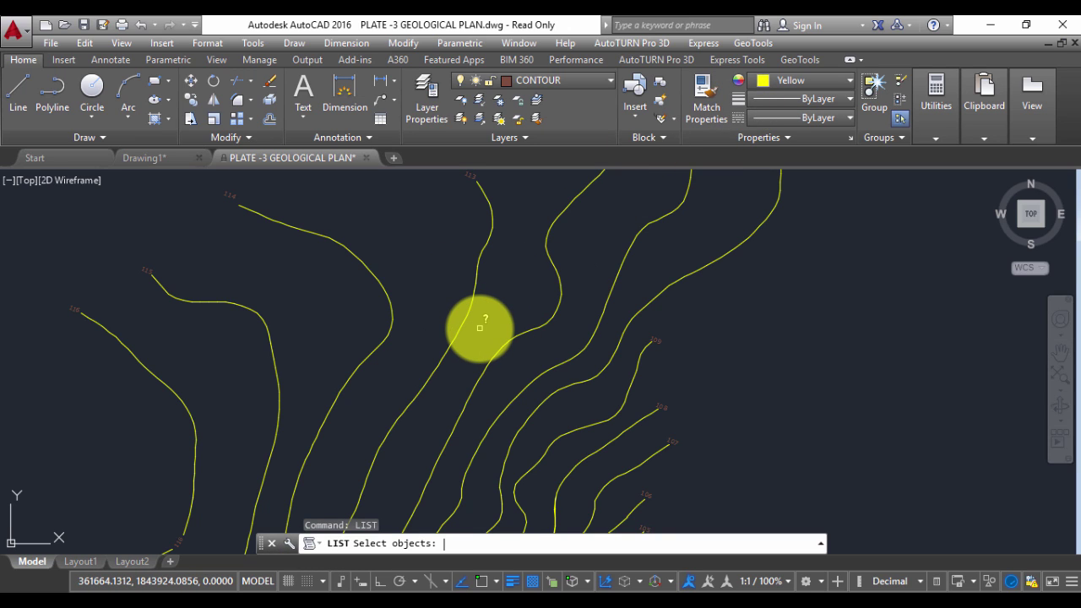
{"action": "left_click", "coordinate": [454, 339]}
{"action": "key", "text": "Return"}
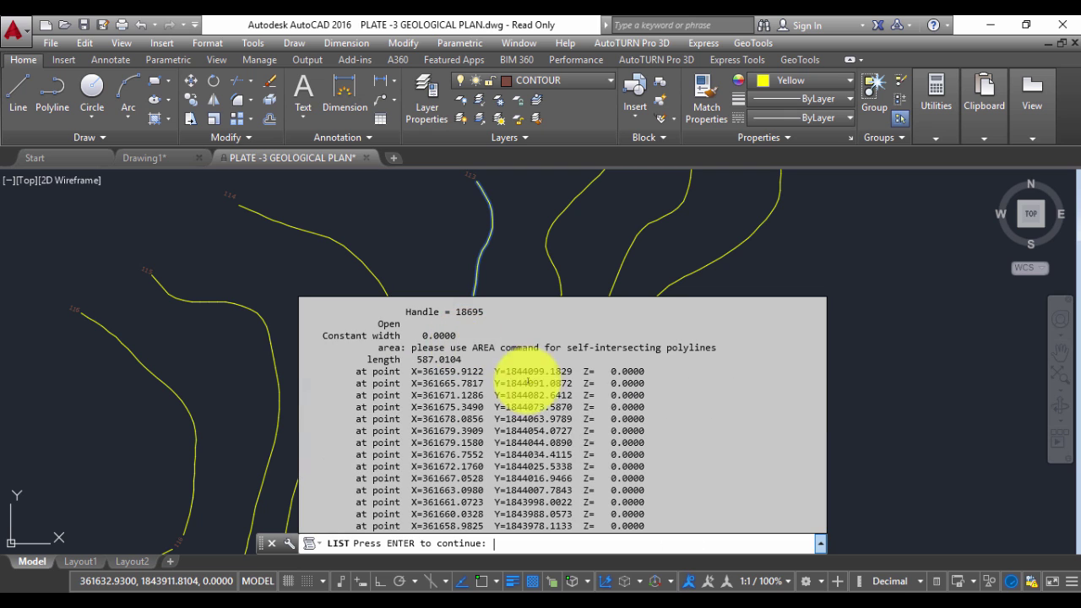
{"action": "key", "text": "Return"}
{"action": "key", "text": "Return"}
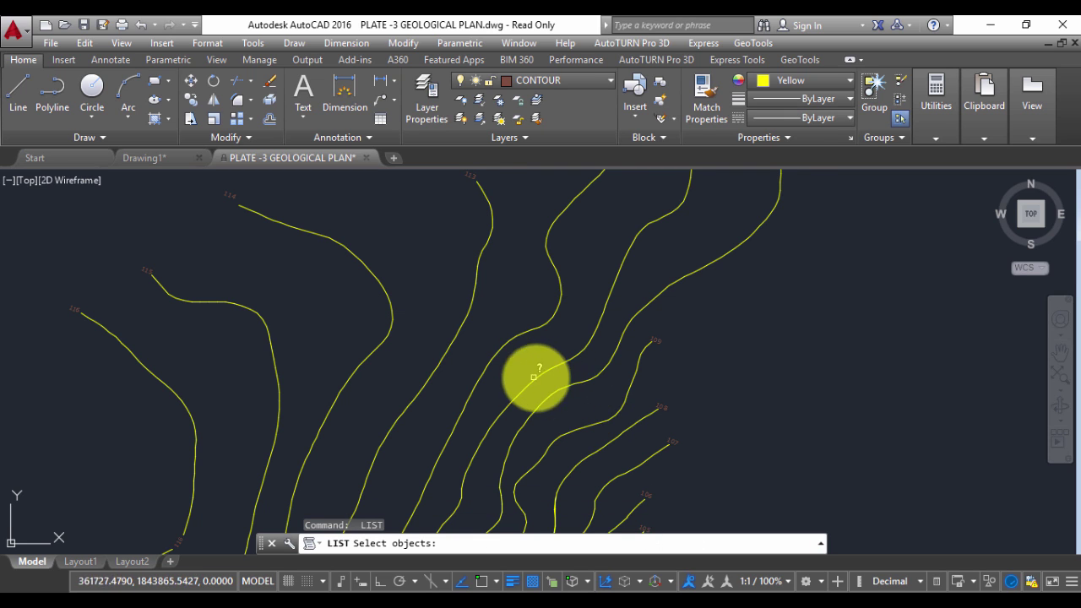
{"action": "scroll", "coordinate": [591, 354], "scroll_direction": "up", "scroll_amount": 3}
{"action": "scroll", "coordinate": [650, 338], "scroll_direction": "up", "scroll_amount": 2}
{"action": "mouse_move", "coordinate": [646, 357]}
{"action": "middle_mouse_down"}
{"action": "mouse_move", "coordinate": [686, 379]}
{"action": "mouse_move", "coordinate": [502, 386]}
{"action": "mouse_move", "coordinate": [486, 337]}
{"action": "middle_mouse_up"}
{"action": "key", "text": "Escape"}
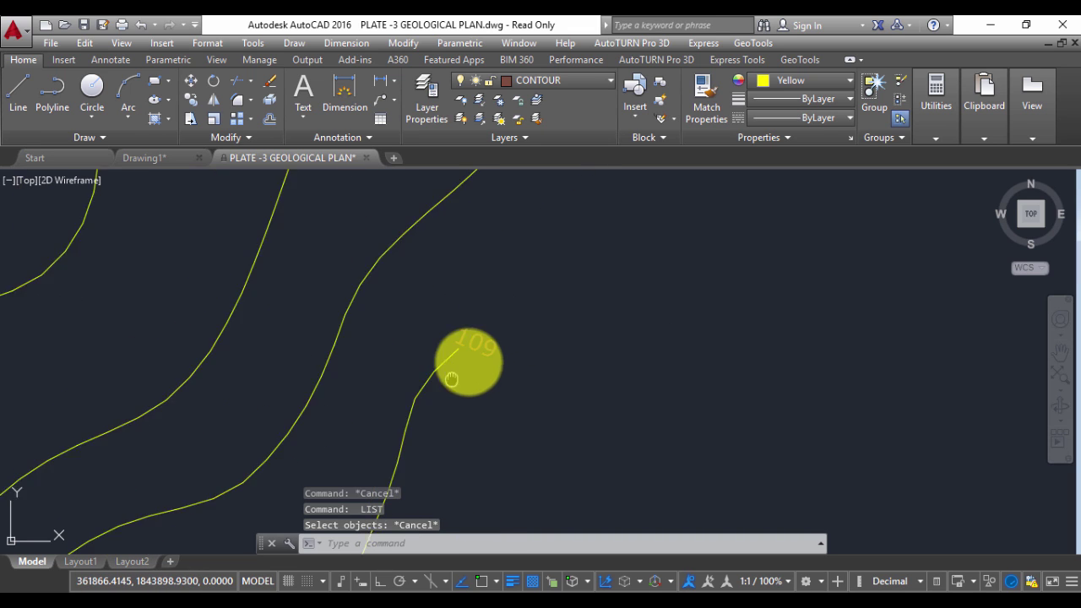
Zoom out and pan back to a wide view of the labelled contours
{"action": "scroll", "coordinate": [471, 362], "scroll_direction": "down", "scroll_amount": 2}
{"action": "scroll", "coordinate": [558, 385], "scroll_direction": "down", "scroll_amount": 2}
{"action": "middle_click_drag", "start_coordinate": [591, 398], "coordinate": [591, 313]}
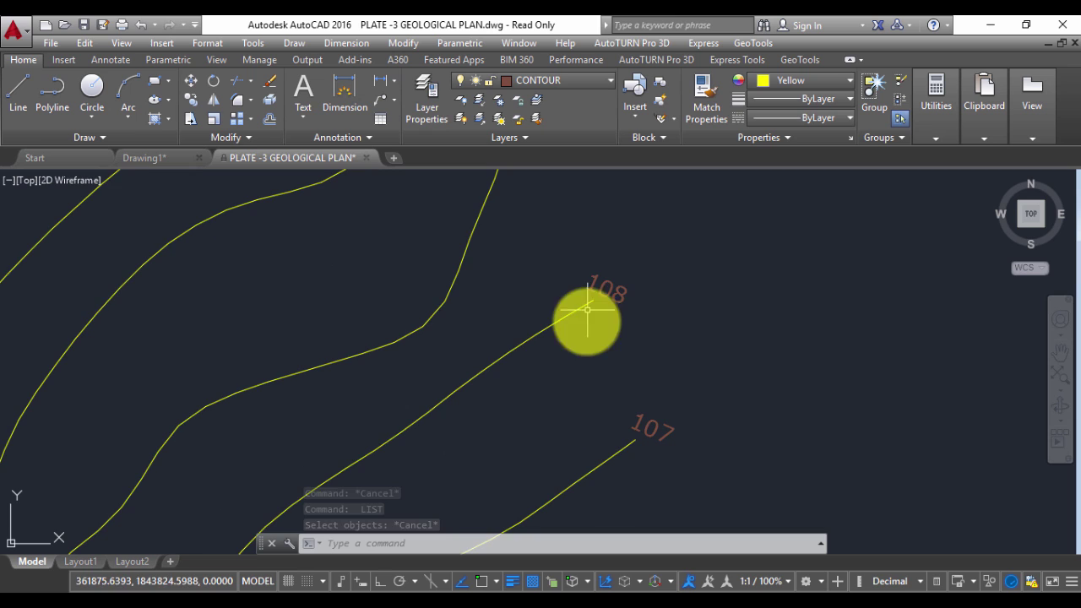
{"action": "scroll", "coordinate": [642, 389], "scroll_direction": "down", "scroll_amount": 4}
{"action": "middle_click_drag", "start_coordinate": [614, 365], "coordinate": [632, 361]}
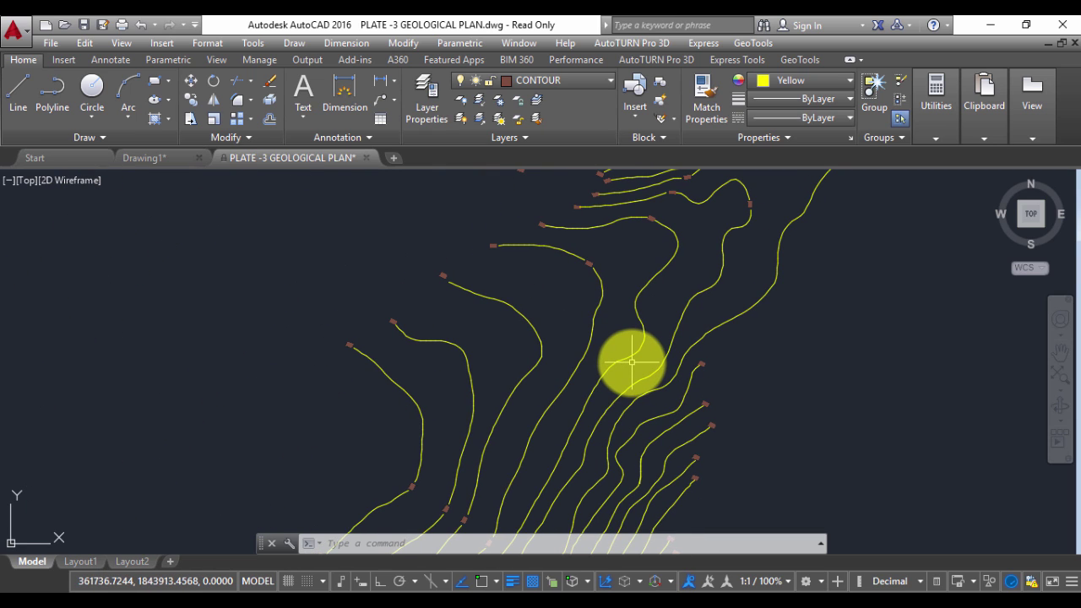
Launch and cancel GeoTools Assign Properties, then find GT_ASN_PROP in the command history
{"action": "left_click", "coordinate": [748, 43]}
{"action": "mouse_move", "coordinate": [779, 90]}
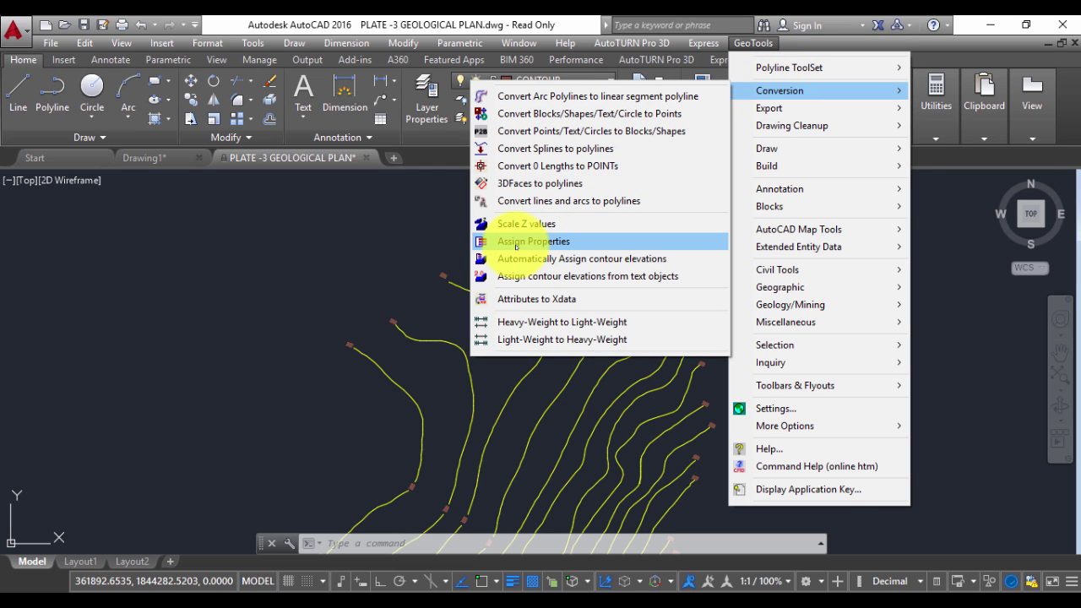
{"action": "left_click", "coordinate": [515, 242]}
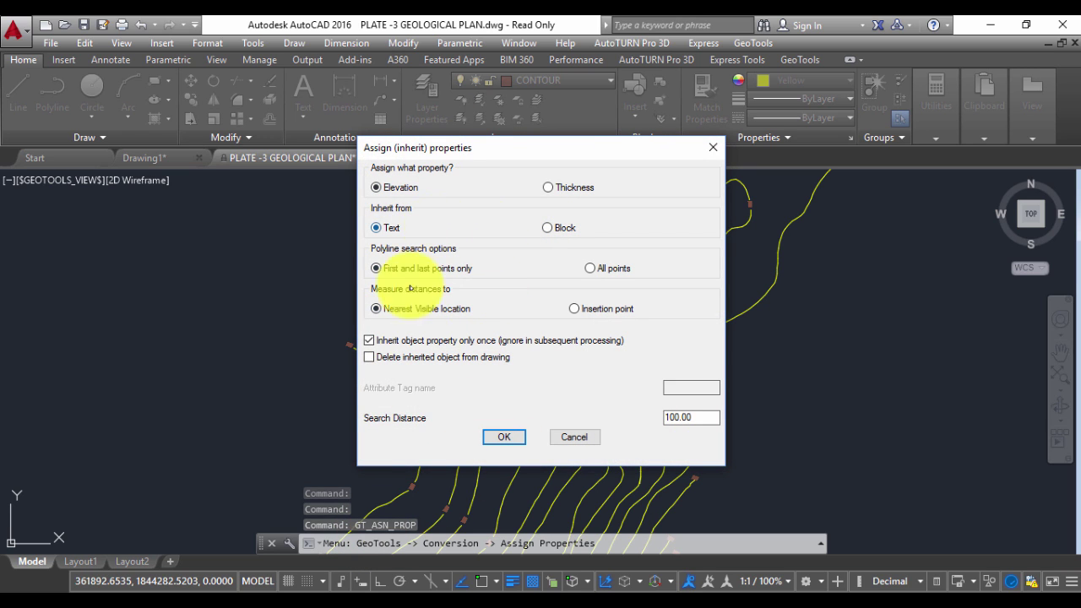
{"action": "left_click", "coordinate": [565, 436]}
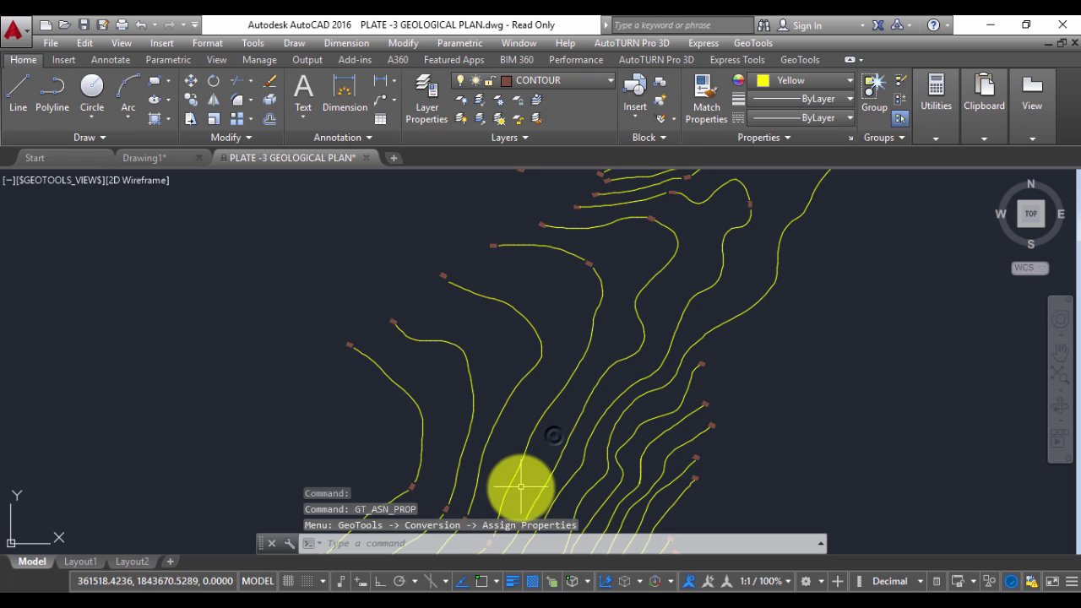
{"action": "left_click", "coordinate": [426, 513]}
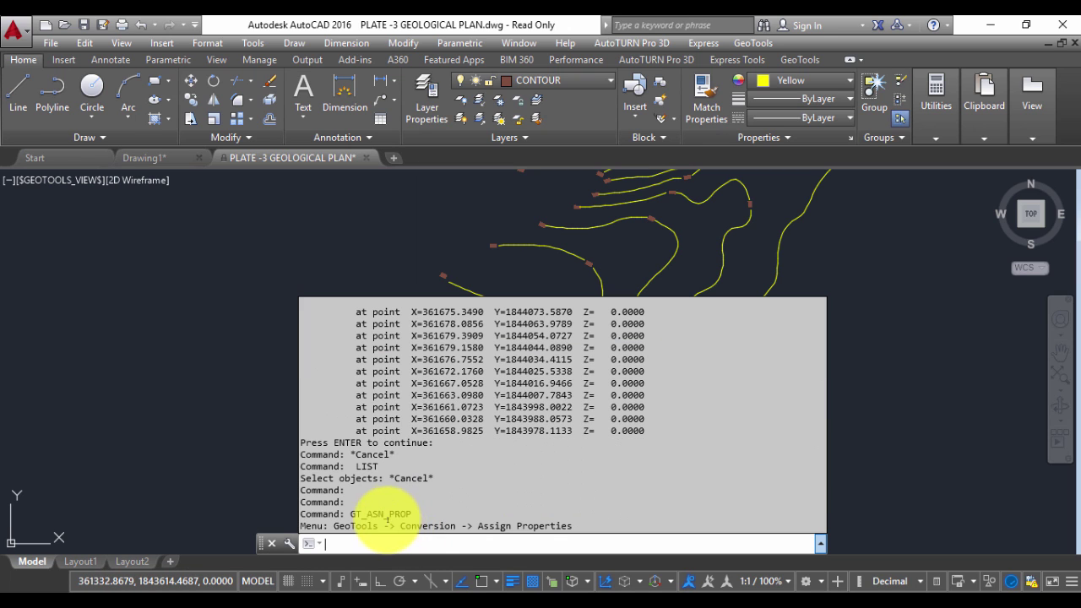
{"action": "left_click_drag", "start_coordinate": [413, 514], "coordinate": [347, 513]}
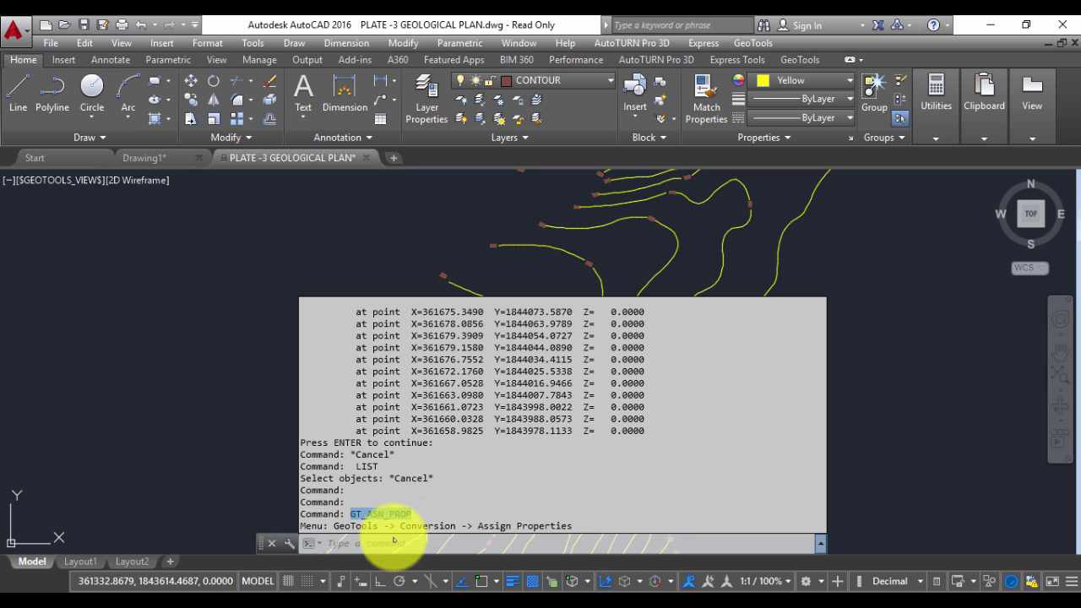
{"action": "key", "text": "Return"}
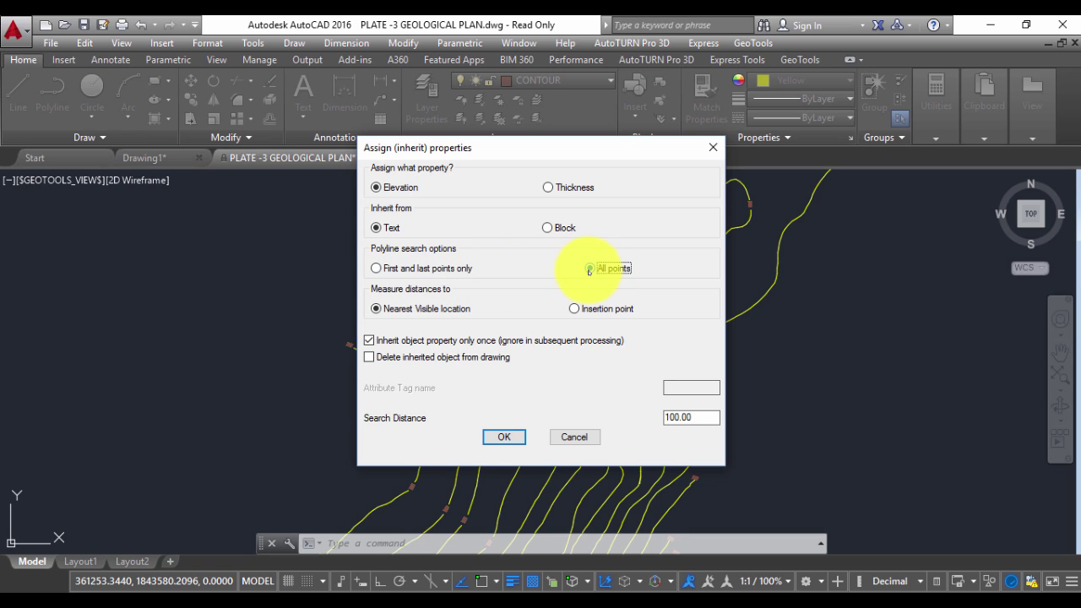
Set Assign Properties to elevation from text at first/last points, inherit-once off, distance 100
{"action": "left_click", "coordinate": [588, 269]}
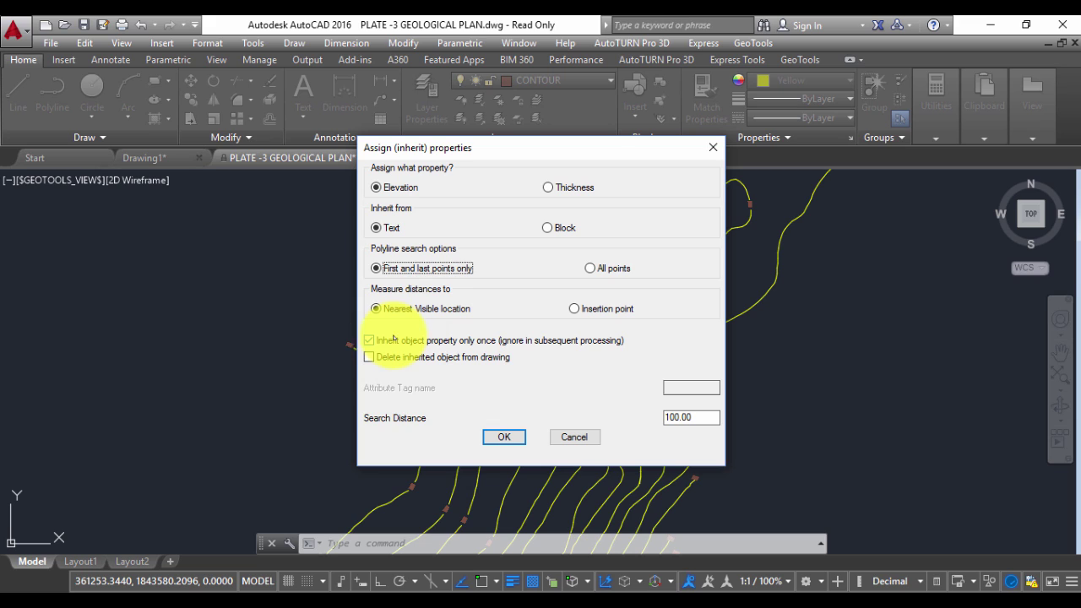
{"action": "left_click", "coordinate": [372, 341]}
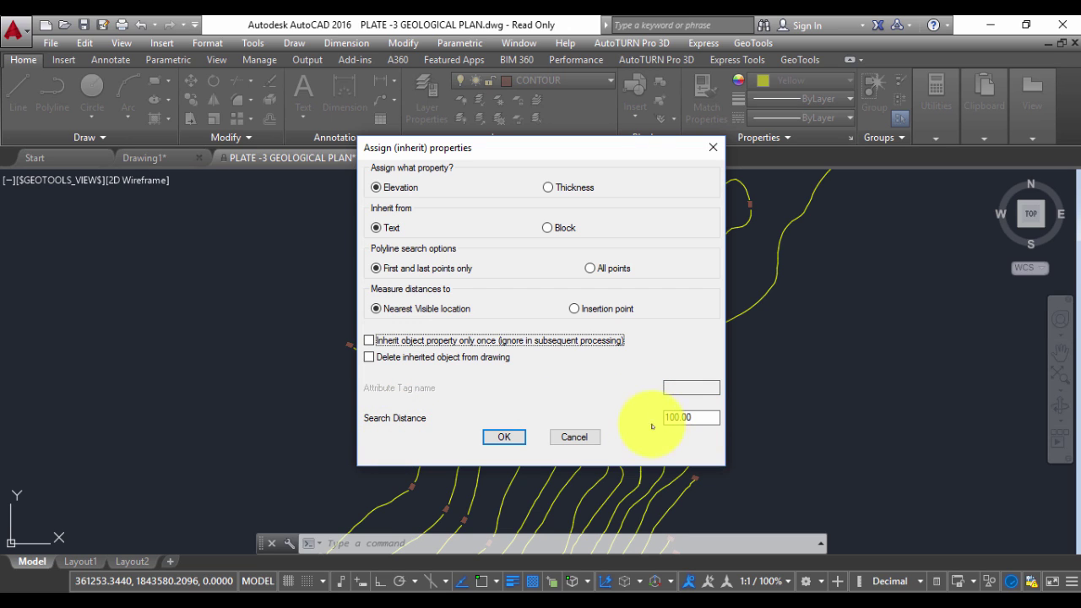
{"action": "double_click", "coordinate": [682, 416]}
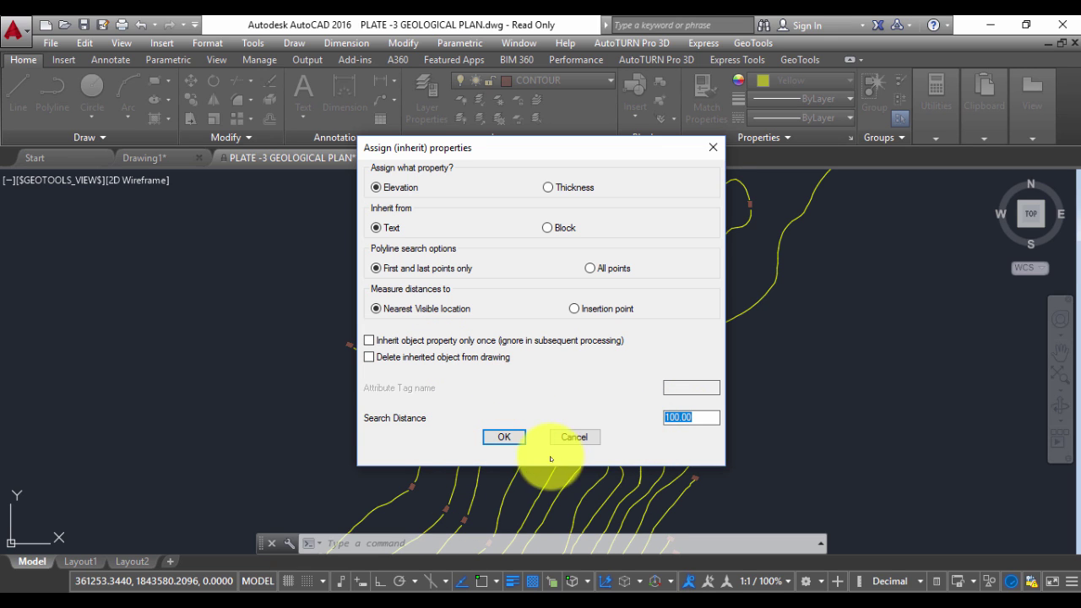
{"action": "left_click", "coordinate": [498, 436]}
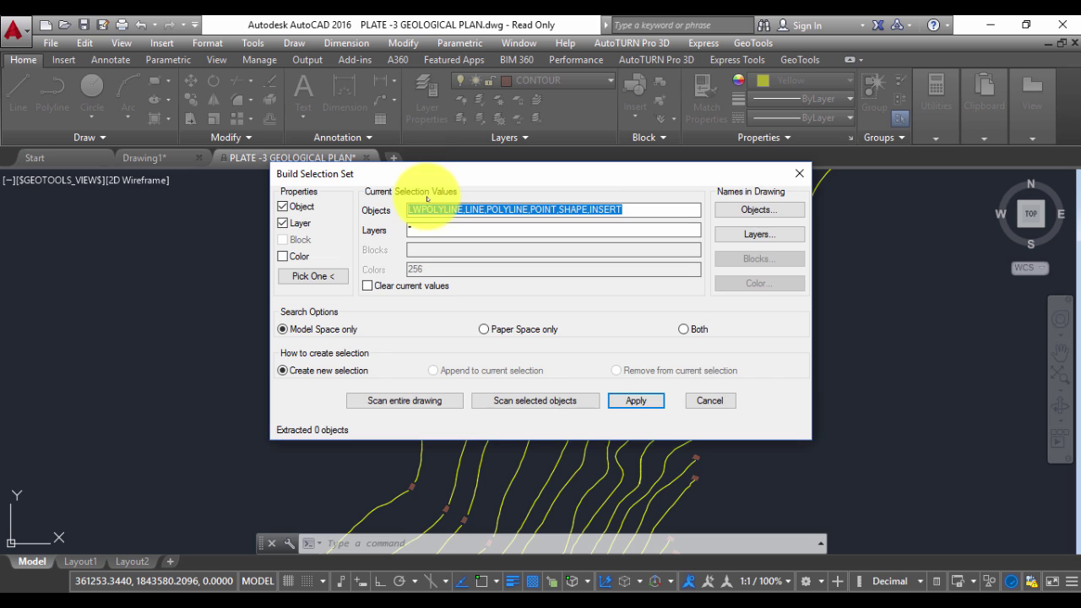
Window-select all 159 contour objects in the drawing for the selection set
{"action": "left_click_drag", "start_coordinate": [456, 177], "coordinate": [382, 154]}
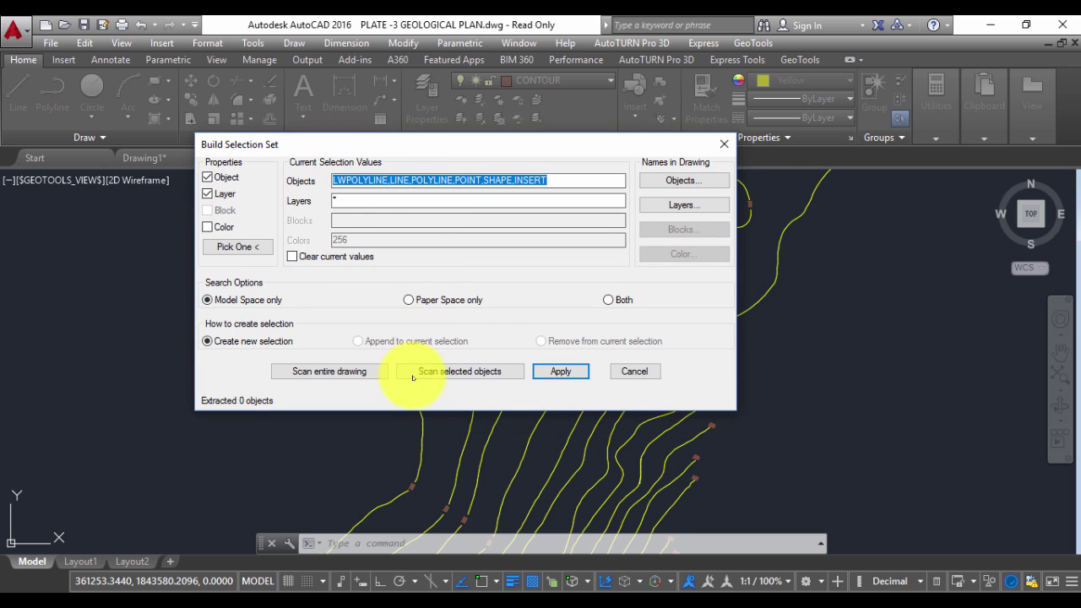
{"action": "left_click", "coordinate": [442, 372]}
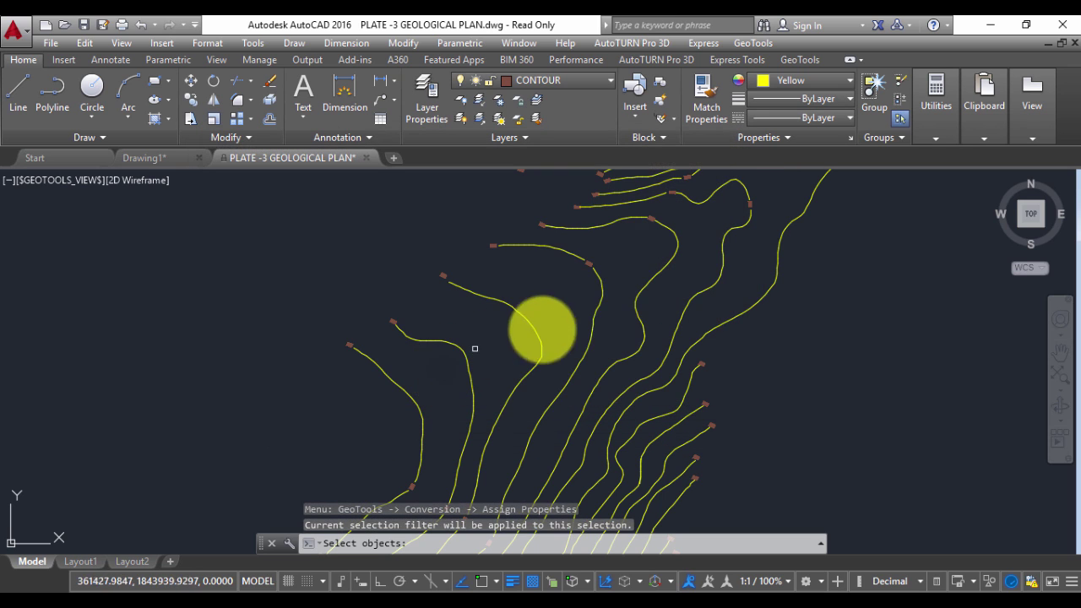
{"action": "scroll", "coordinate": [608, 312], "scroll_direction": "down", "scroll_amount": 5}
{"action": "scroll", "coordinate": [607, 312], "scroll_direction": "down", "scroll_amount": 2}
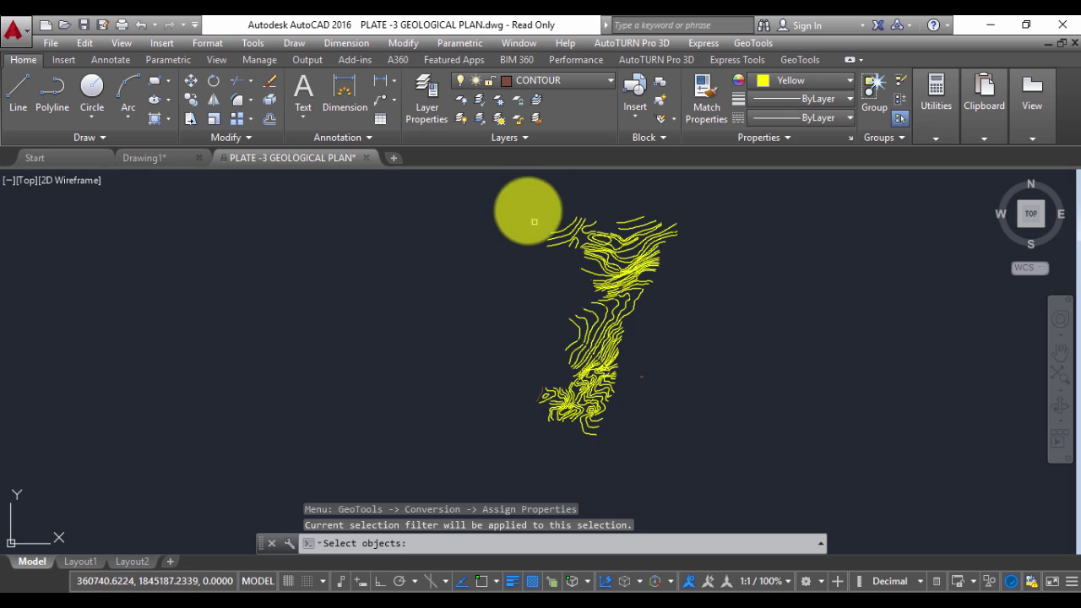
{"action": "left_click", "coordinate": [526, 195]}
{"action": "left_click", "coordinate": [717, 458]}
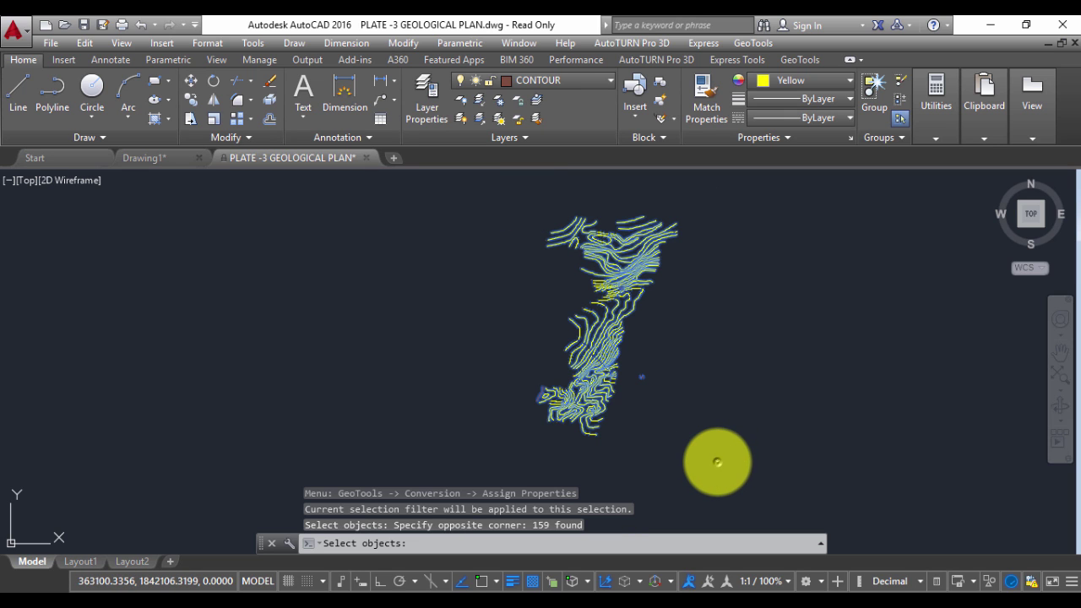
{"action": "key", "text": "Return"}
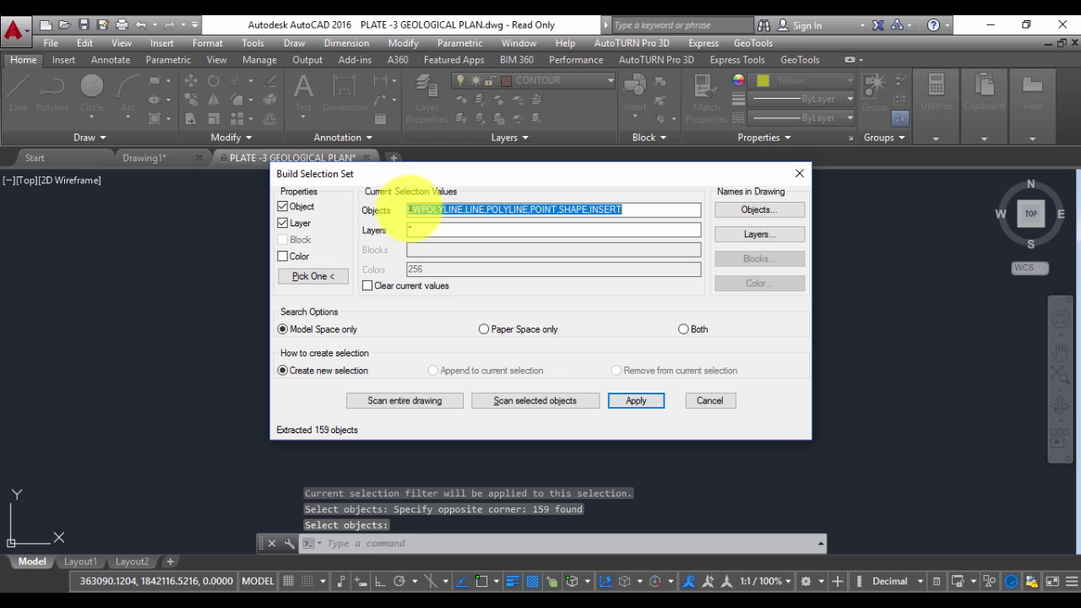
Restrict object types to LWPOLYLINE, LINE, POLYLINE and apply, processing 154 contours
{"action": "left_click_drag", "start_coordinate": [409, 208], "coordinate": [496, 224]}
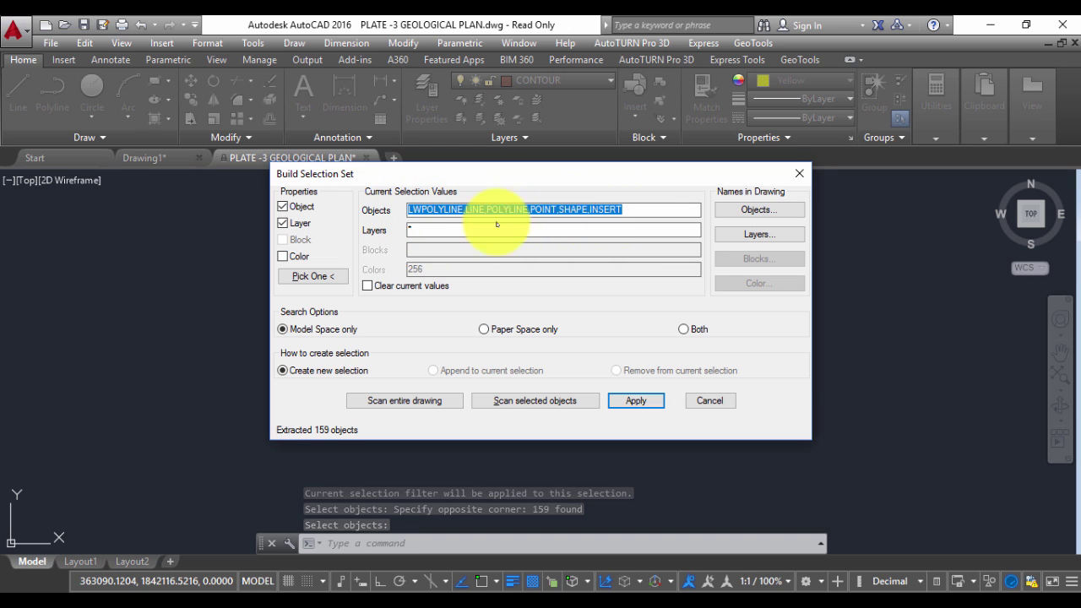
{"action": "left_click", "coordinate": [420, 209]}
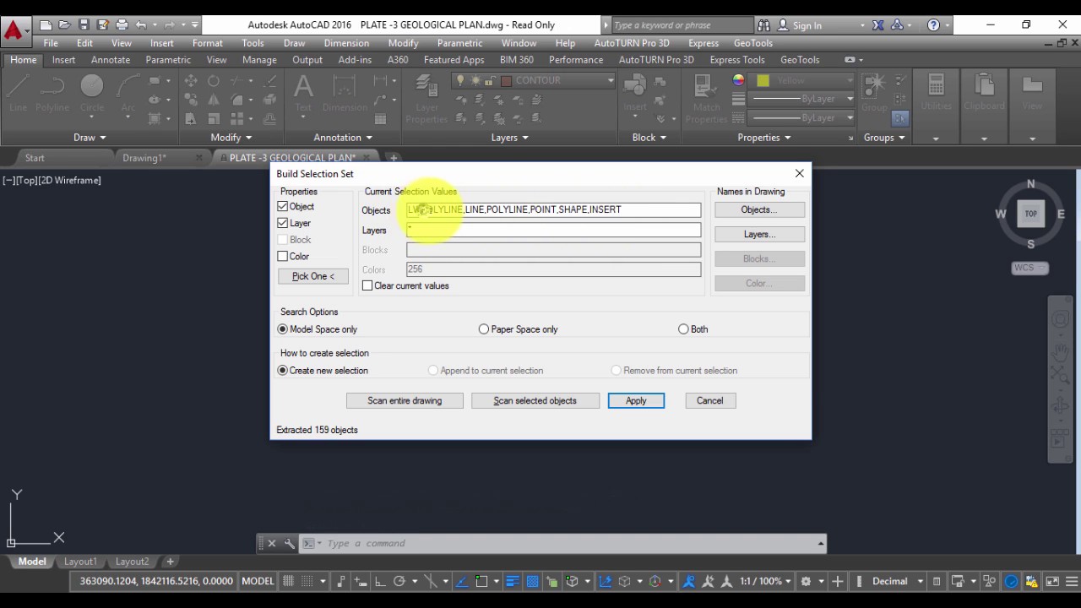
{"action": "left_click_drag", "start_coordinate": [420, 209], "coordinate": [498, 210]}
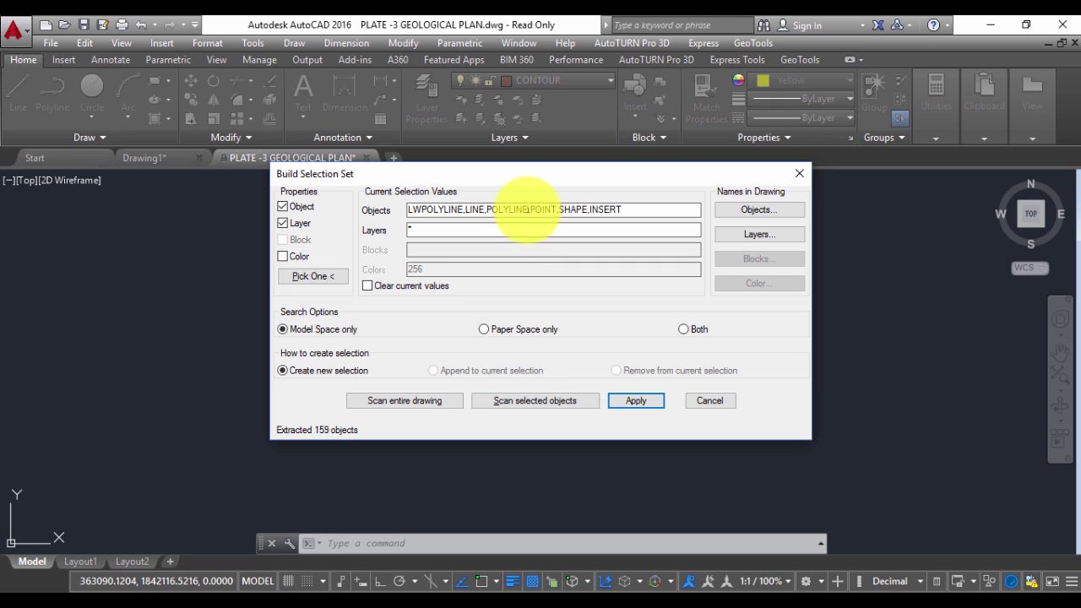
{"action": "left_click_drag", "start_coordinate": [528, 209], "coordinate": [692, 221]}
{"action": "key", "text": "Delete"}
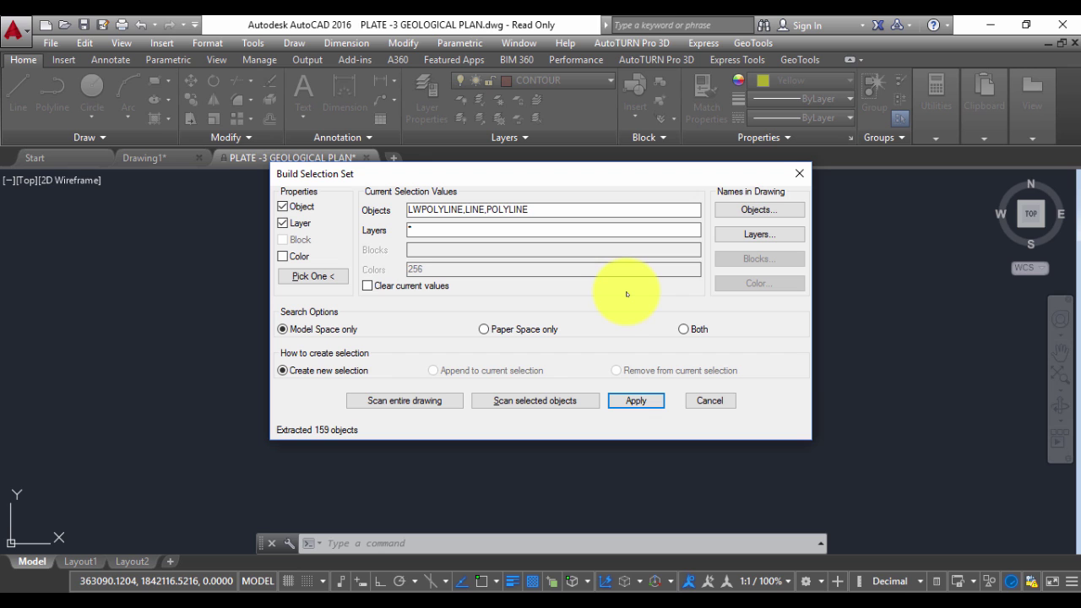
{"action": "left_click_drag", "start_coordinate": [494, 182], "coordinate": [518, 296]}
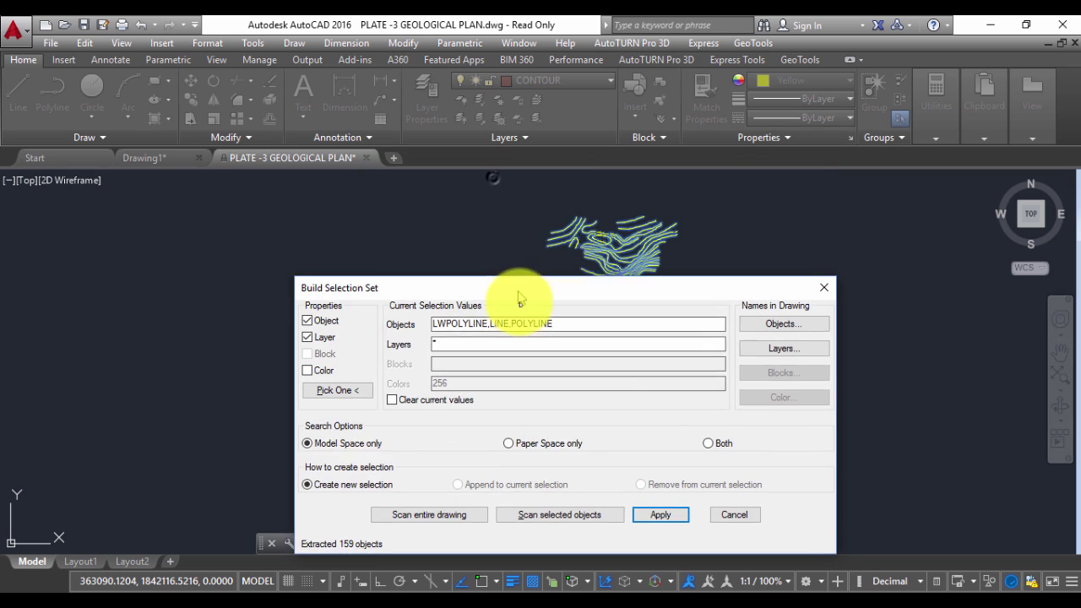
{"action": "left_click_drag", "start_coordinate": [554, 326], "coordinate": [495, 232]}
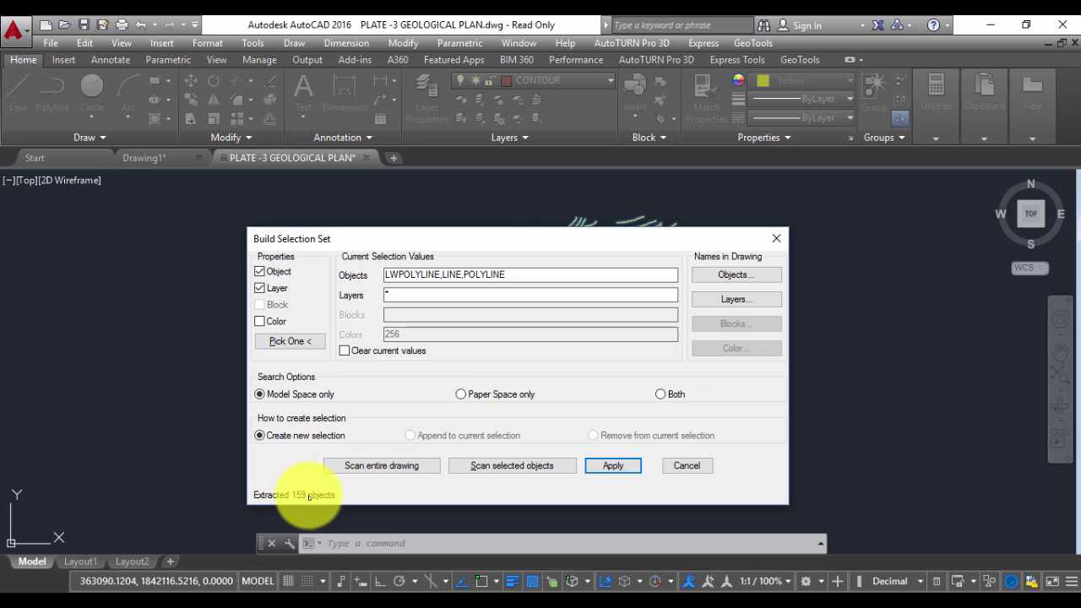
{"action": "left_click", "coordinate": [617, 465]}
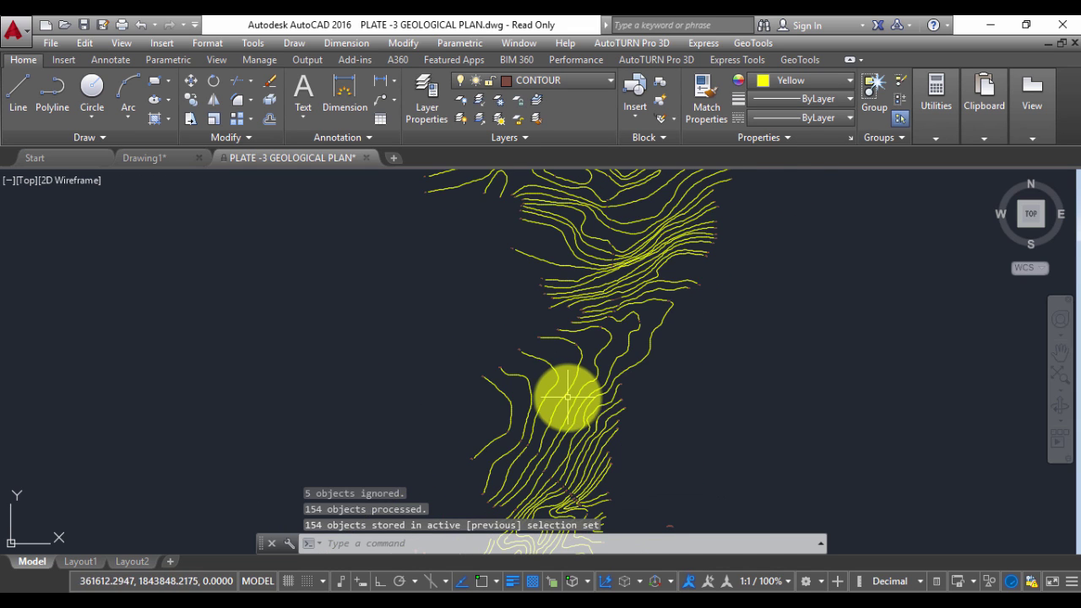
{"action": "scroll", "coordinate": [580, 361], "scroll_direction": "up", "scroll_amount": 3}
{"action": "type", "text": "list"}
{"action": "key", "text": "Return"}
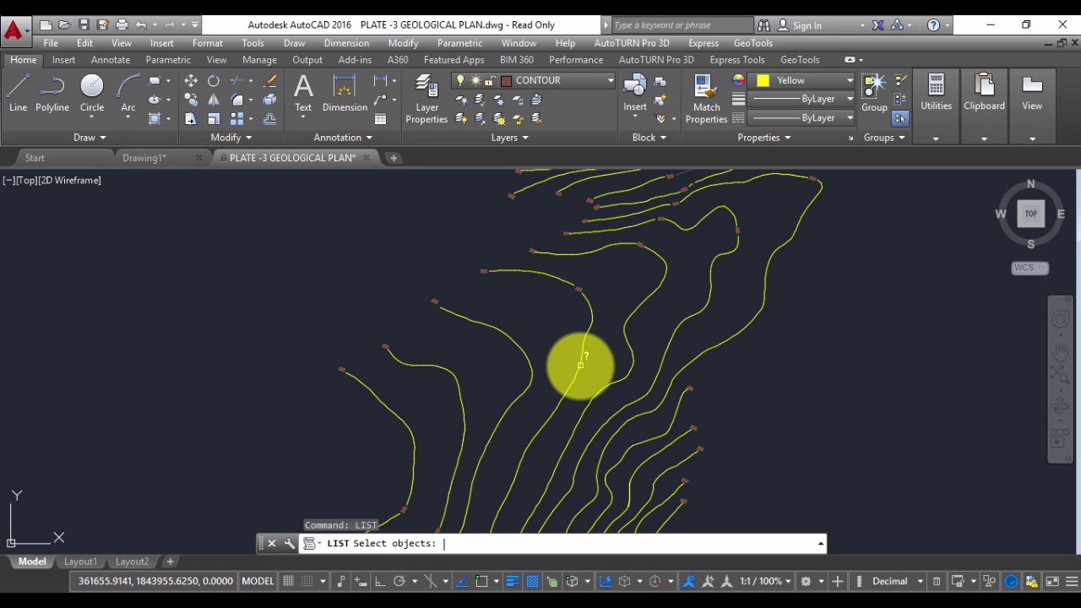
{"action": "left_click", "coordinate": [636, 307]}
{"action": "key", "text": "Return"}
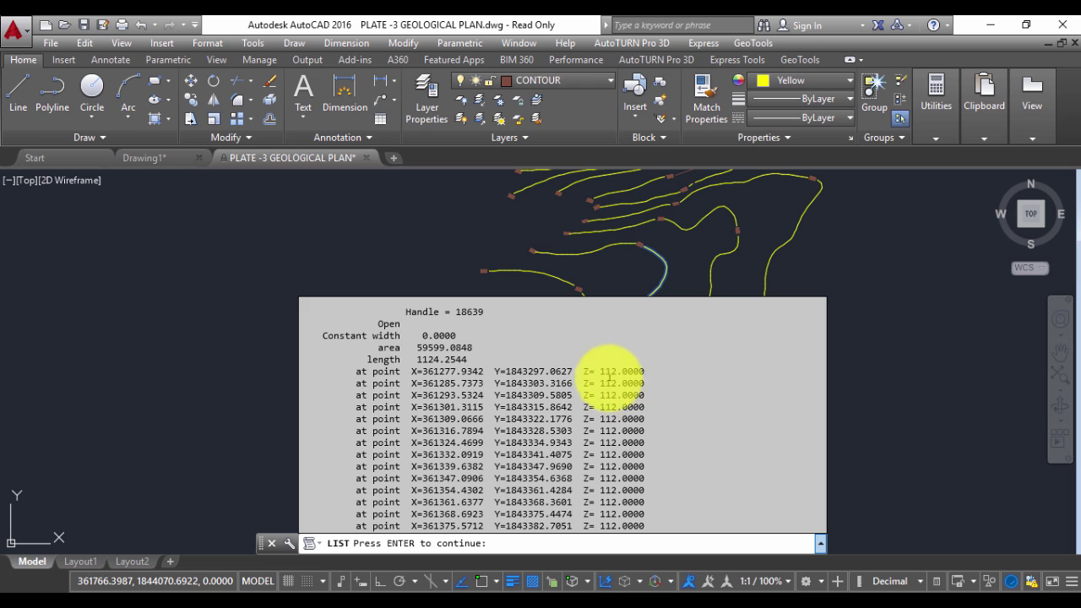
{"action": "left_click_drag", "start_coordinate": [603, 371], "coordinate": [624, 372]}
{"action": "left_click", "coordinate": [629, 372]}
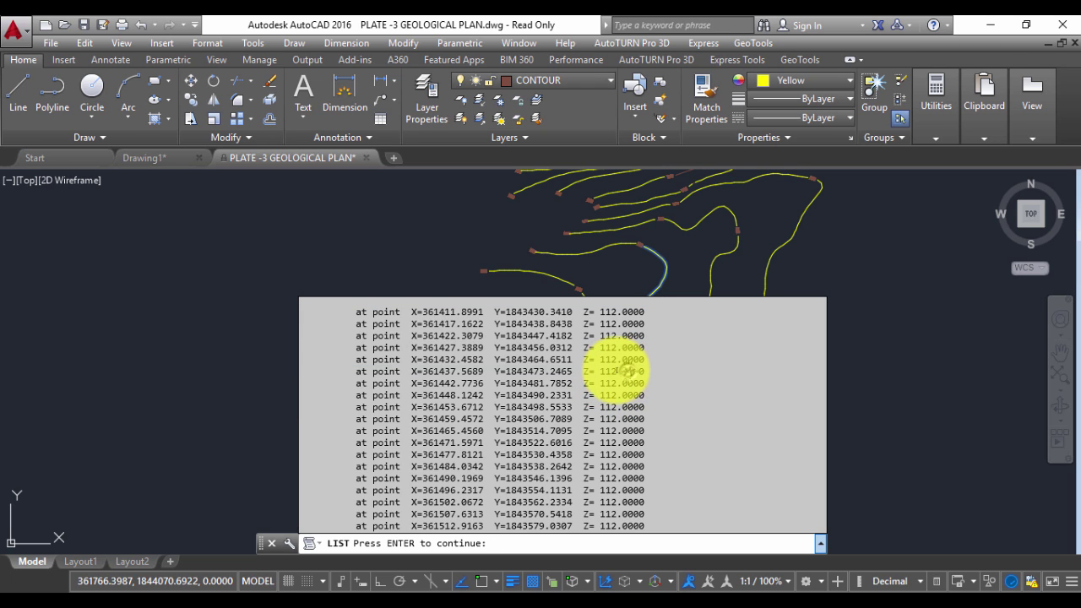
{"action": "scroll", "coordinate": [602, 224], "scroll_direction": "up", "scroll_amount": 2}
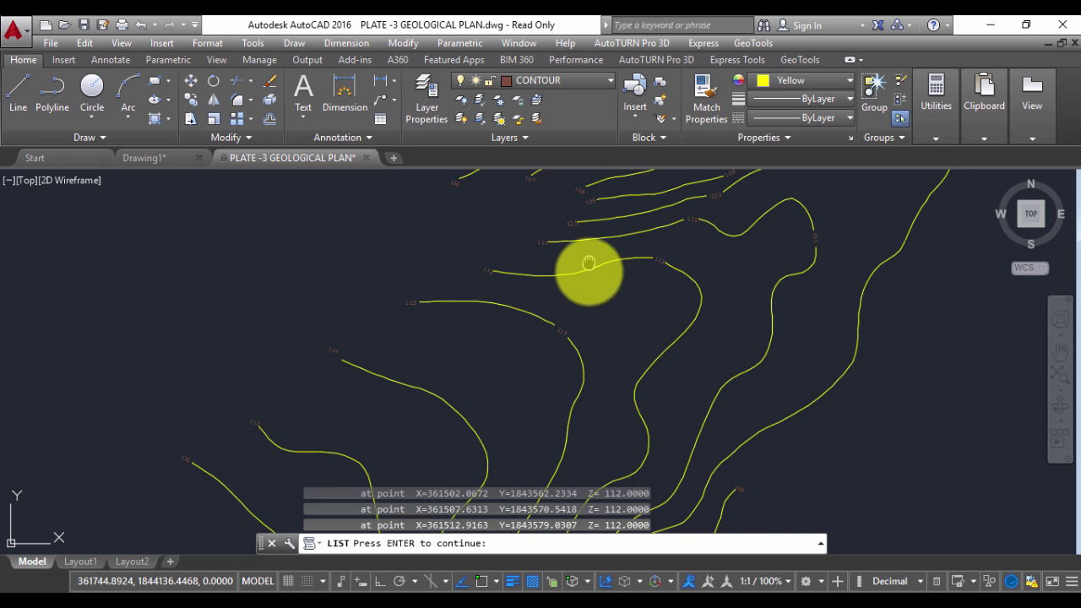
{"action": "middle_click_drag", "start_coordinate": [588, 261], "coordinate": [588, 349]}
Zoom to the 112 label and pick the label and its neighbouring contour
{"action": "key", "text": "Escape"}
{"action": "key", "text": "Escape"}
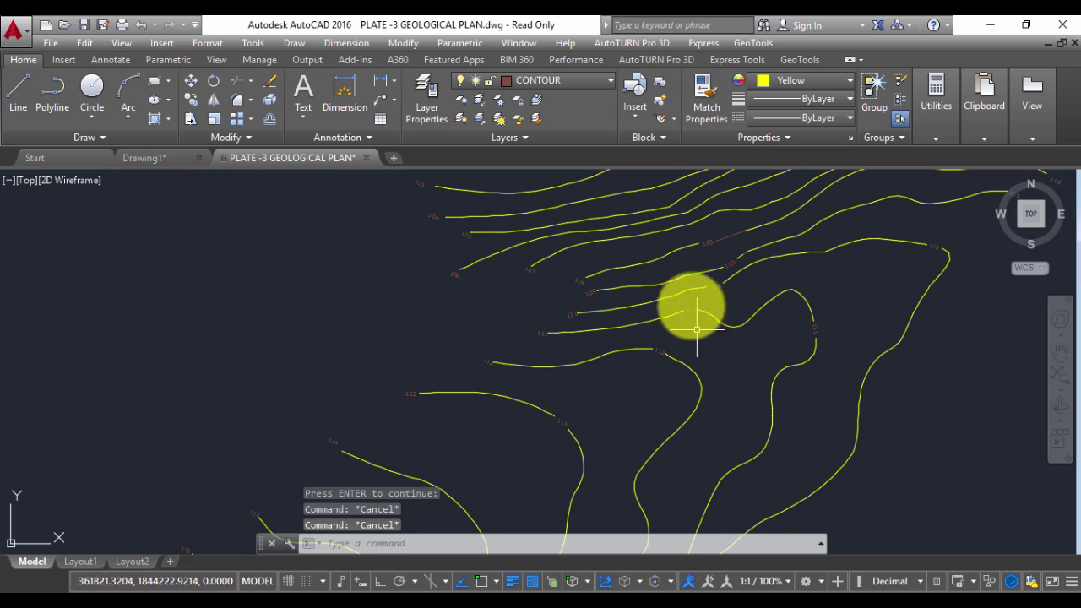
{"action": "scroll", "coordinate": [663, 372], "scroll_direction": "up", "scroll_amount": 5}
{"action": "scroll", "coordinate": [562, 253], "scroll_direction": "down", "scroll_amount": 3}
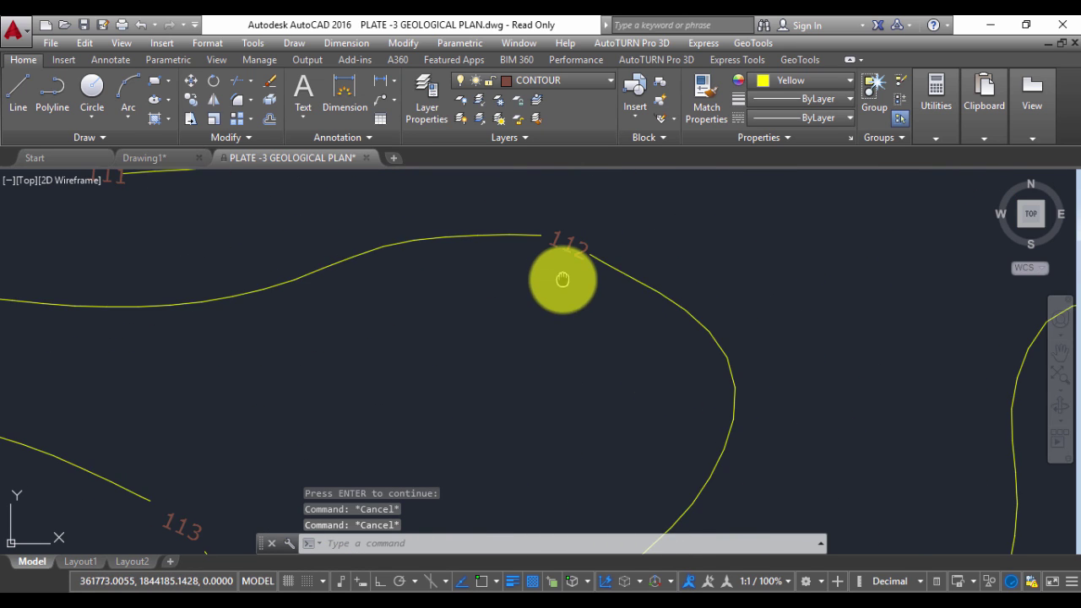
{"action": "middle_click_drag", "start_coordinate": [562, 278], "coordinate": [559, 326]}
{"action": "scroll", "coordinate": [578, 281], "scroll_direction": "up", "scroll_amount": 1}
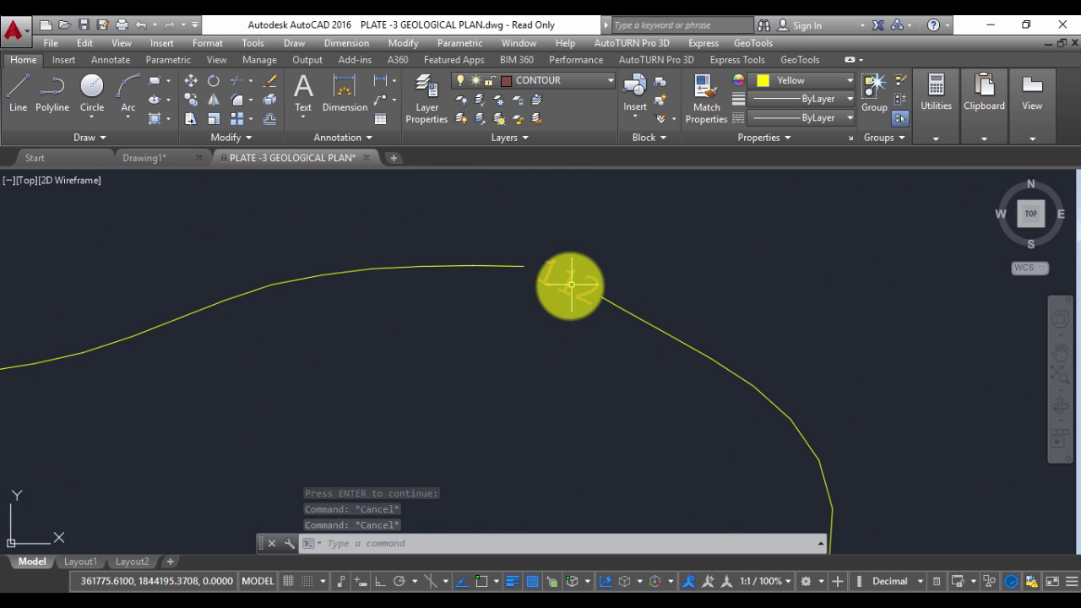
{"action": "left_click", "coordinate": [569, 284]}
{"action": "key", "text": "Escape"}
{"action": "key", "text": "Escape"}
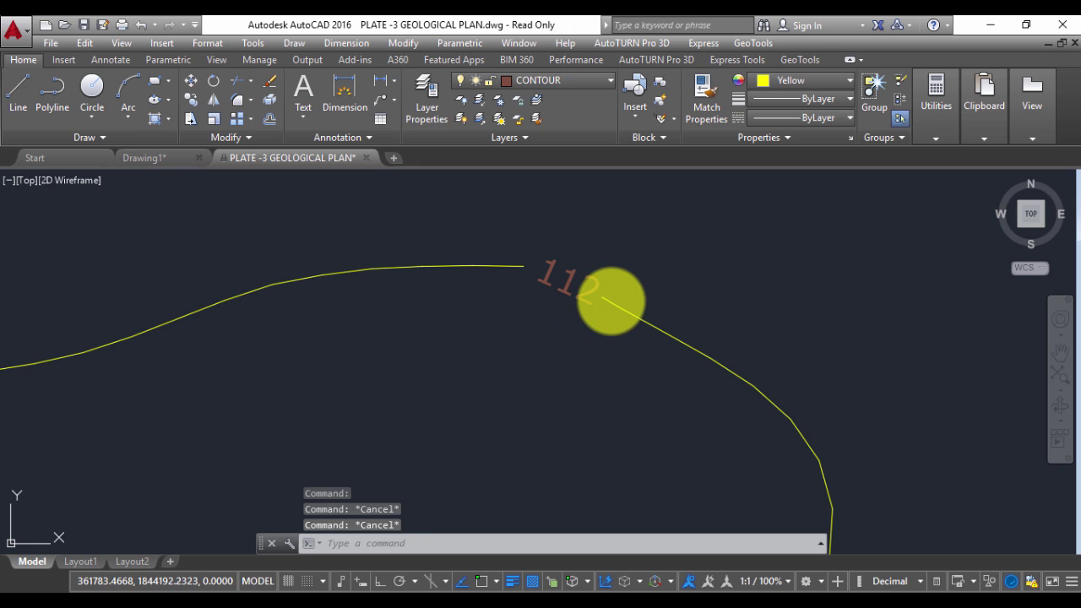
{"action": "left_click", "coordinate": [610, 302]}
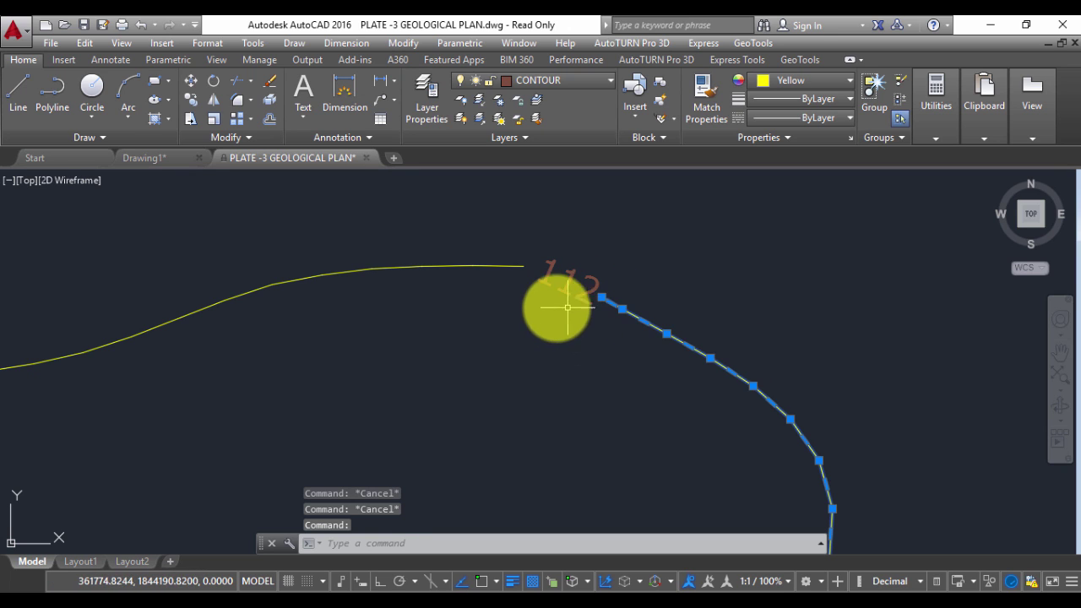
{"action": "key", "text": "Escape"}
LIST the contour beside the 112 label, confirming it sits at elevation 112
{"action": "type", "text": "LIST"}
{"action": "key", "text": "Return"}
{"action": "left_click", "coordinate": [504, 266]}
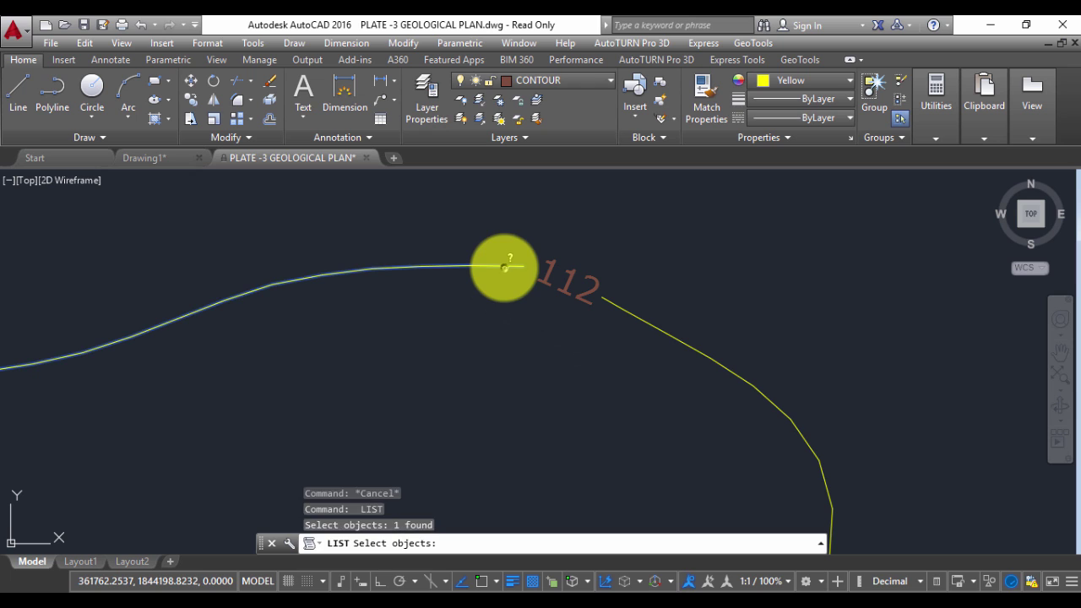
{"action": "key", "text": "Return"}
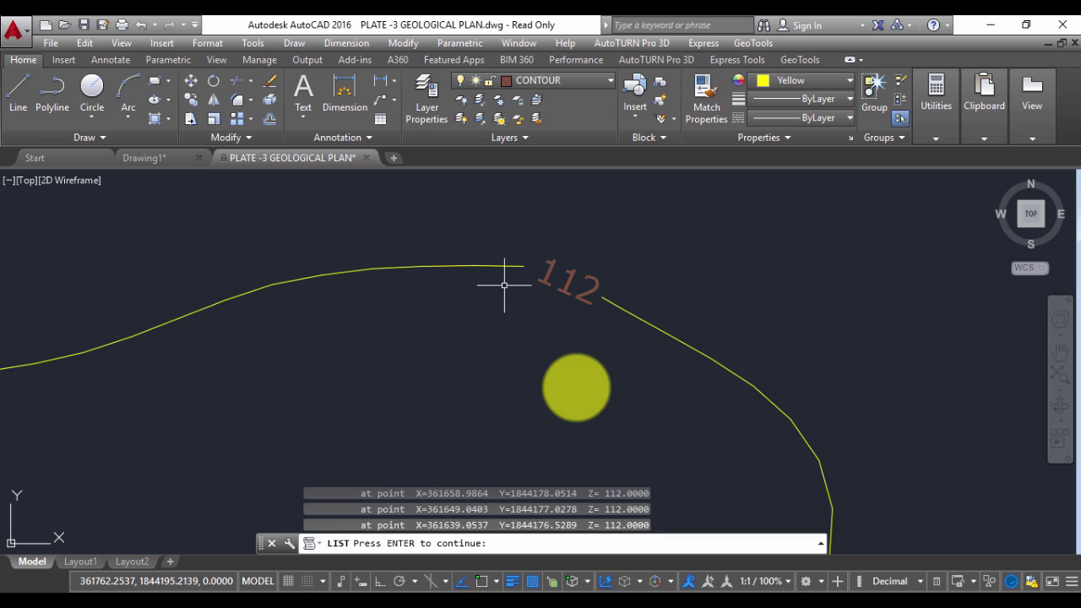
{"action": "key", "text": "Escape"}
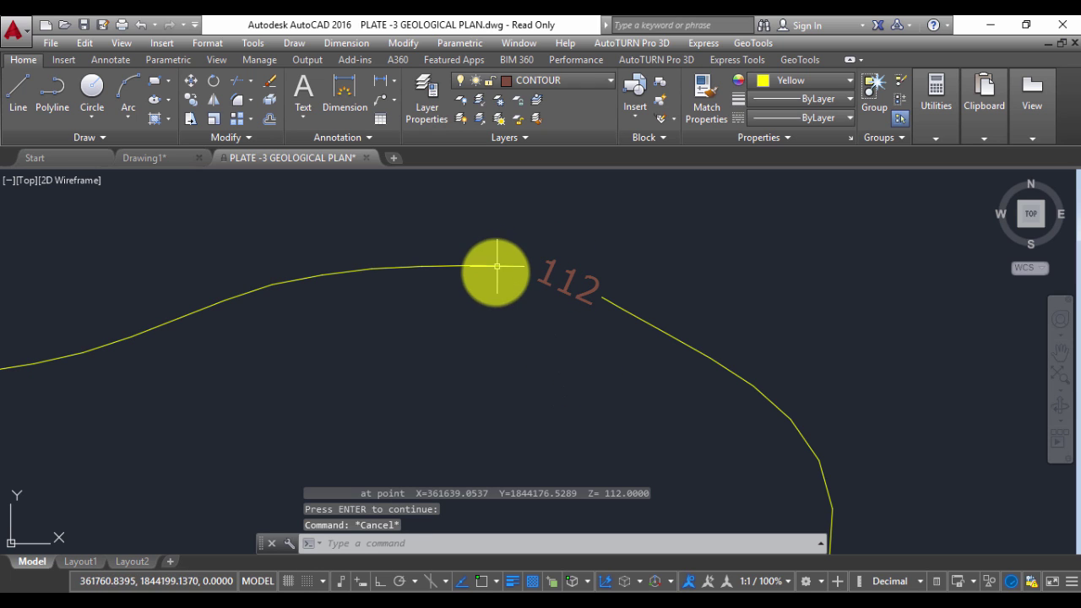
Check the contours on either side of the 112 label, then bring up the GeoTools menu
{"action": "left_click", "coordinate": [494, 266]}
{"action": "key", "text": "Escape"}
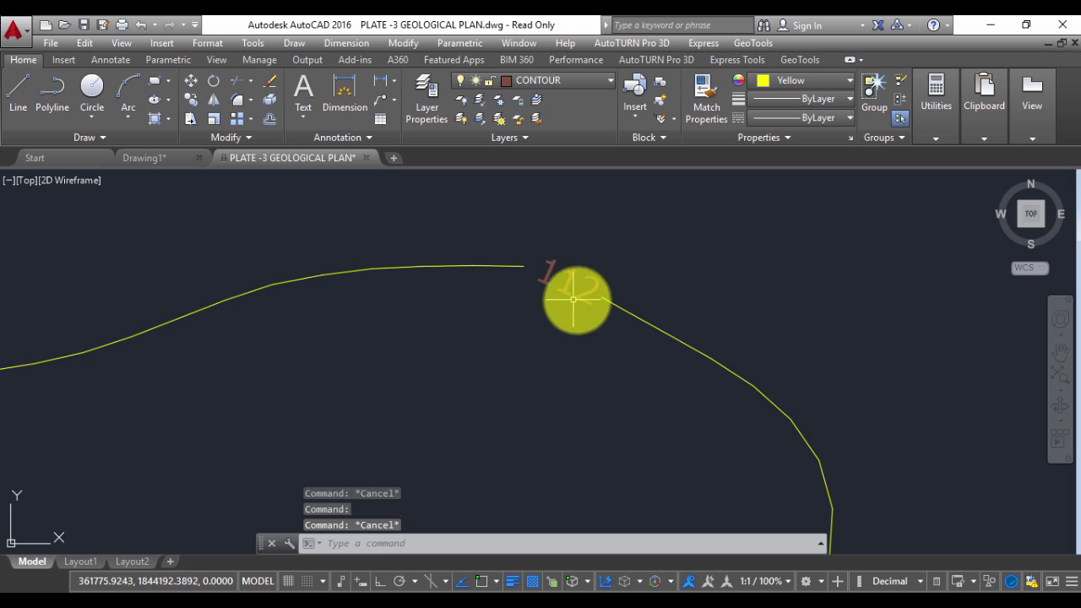
{"action": "left_click", "coordinate": [601, 301]}
{"action": "key", "text": "Escape"}
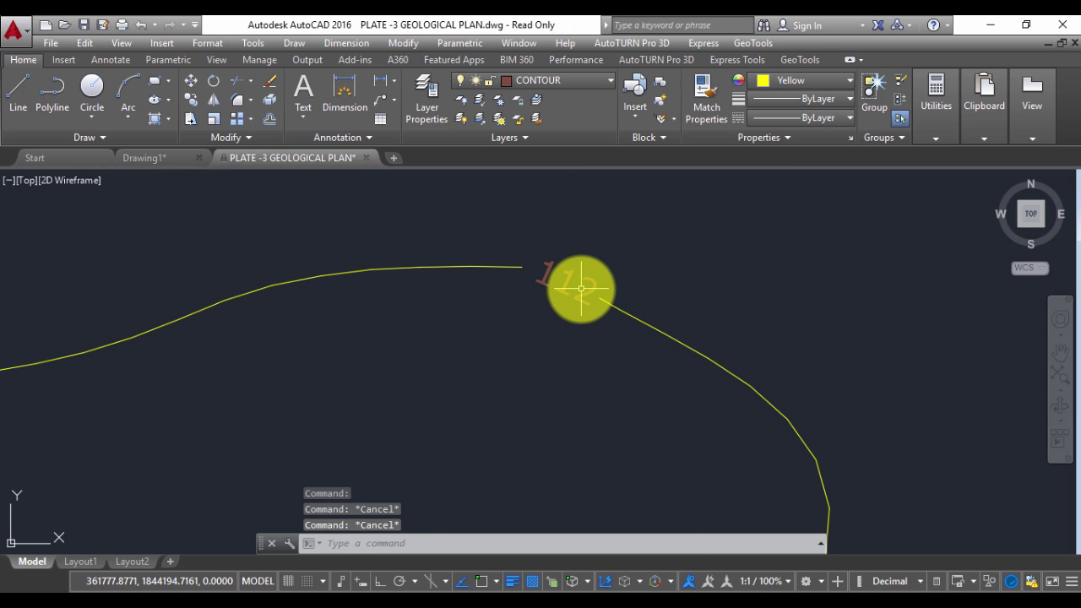
{"action": "left_click", "coordinate": [752, 43]}
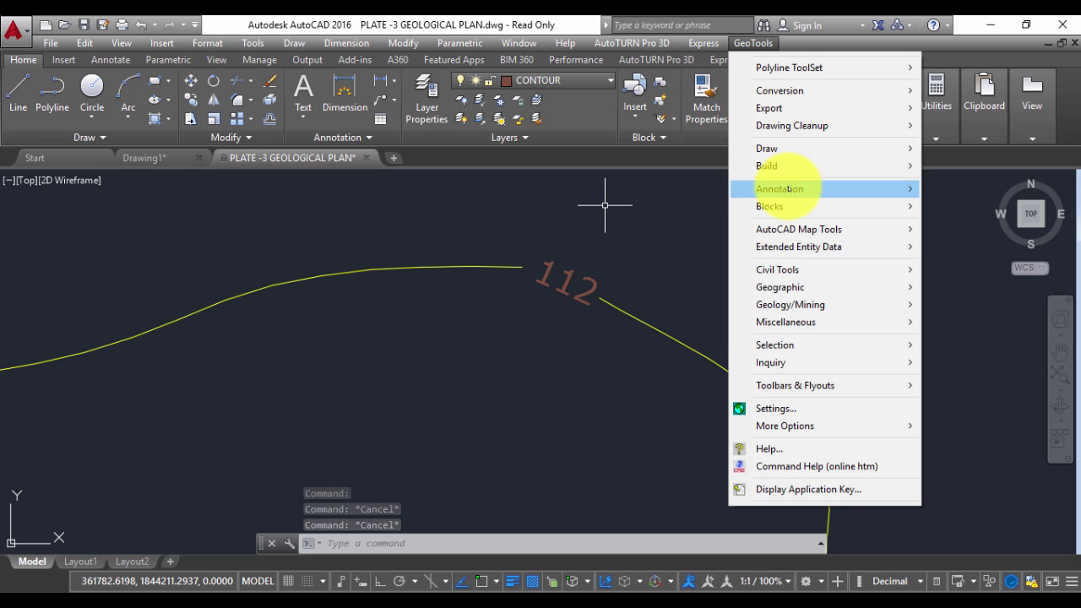
{"action": "mouse_move", "coordinate": [779, 91]}
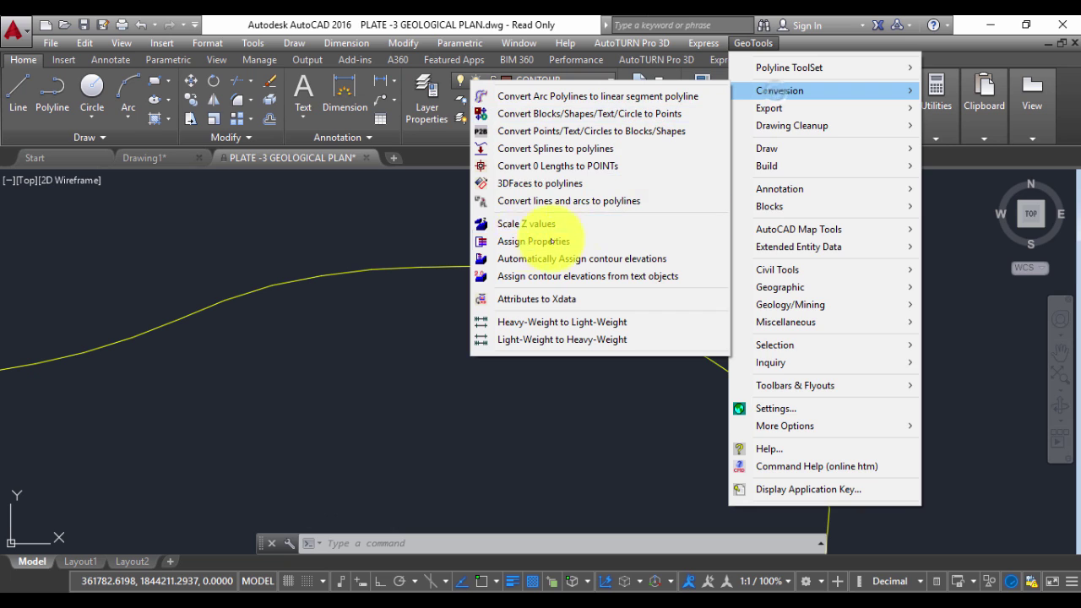
Reopen Assign Properties and accept elevation-from-text, first/last points, 100-unit search settings
{"action": "left_click", "coordinate": [516, 241]}
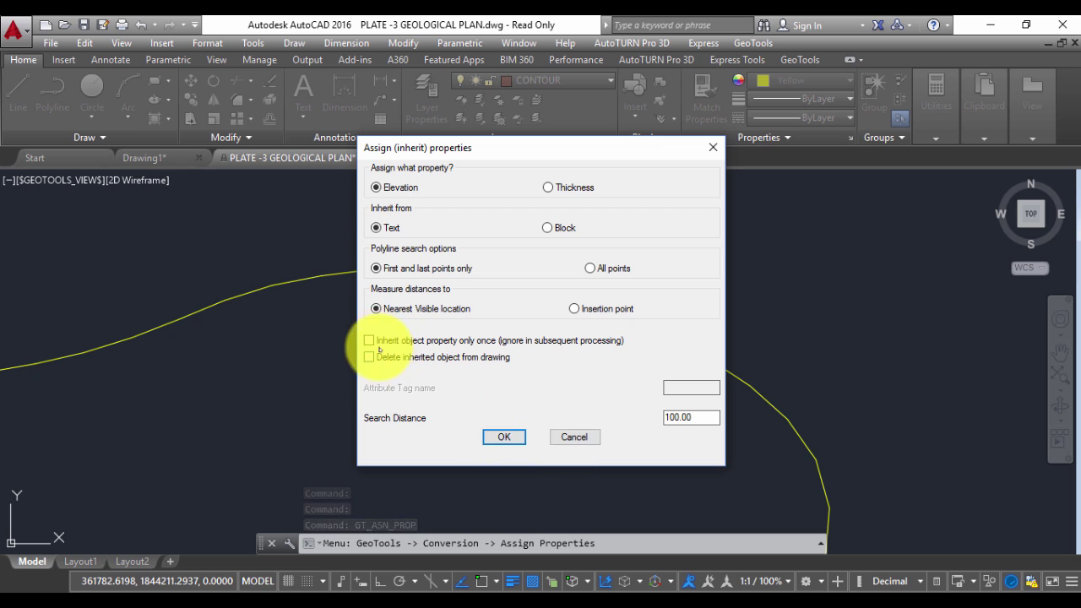
{"action": "left_click", "coordinate": [567, 437]}
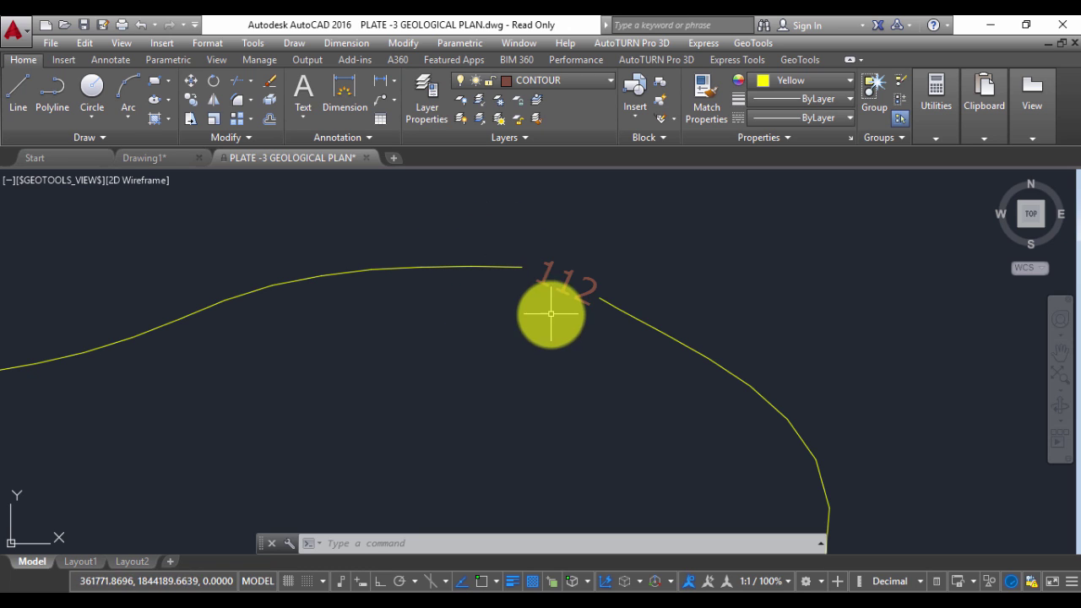
{"action": "scroll", "coordinate": [538, 333], "scroll_direction": "down", "scroll_amount": 3}
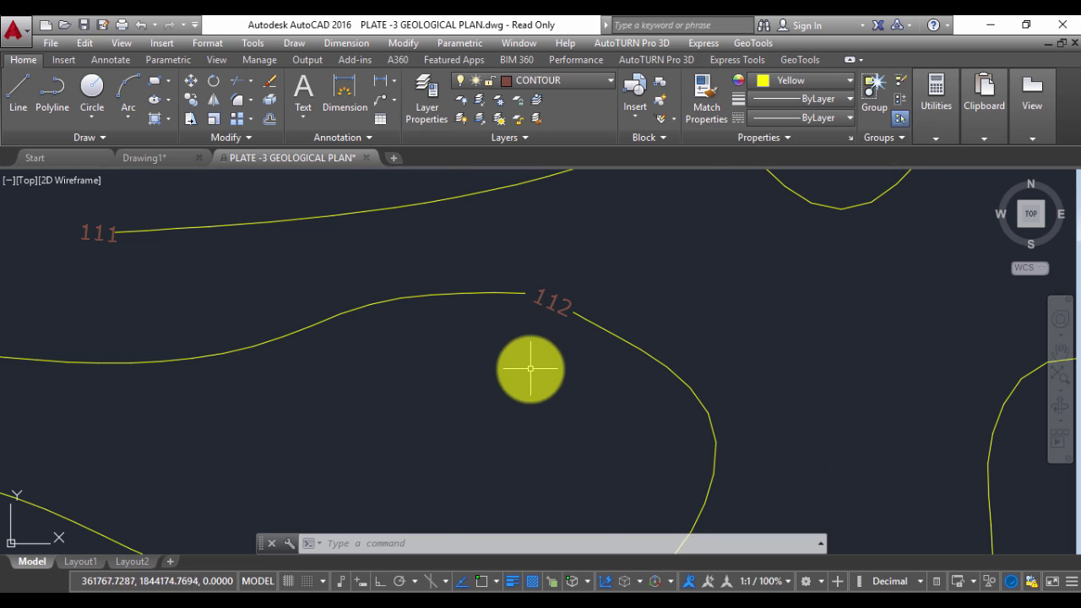
{"action": "scroll", "coordinate": [530, 368], "scroll_direction": "down", "scroll_amount": 5}
{"action": "mouse_move", "coordinate": [543, 363]}
{"action": "middle_mouse_down"}
{"action": "mouse_move", "coordinate": [546, 313]}
{"action": "mouse_move", "coordinate": [528, 397]}
{"action": "mouse_move", "coordinate": [553, 350]}
{"action": "middle_mouse_up"}
{"action": "scroll", "coordinate": [528, 396], "scroll_direction": "up", "scroll_amount": 2}
{"action": "scroll", "coordinate": [634, 466], "scroll_direction": "up", "scroll_amount": 2}
{"action": "mouse_move", "coordinate": [634, 466]}
{"action": "middle_mouse_down"}
{"action": "mouse_move", "coordinate": [669, 344]}
{"action": "mouse_move", "coordinate": [632, 458]}
{"action": "middle_mouse_up"}
{"action": "scroll", "coordinate": [634, 292], "scroll_direction": "down", "scroll_amount": 1}
{"action": "middle_click_drag", "start_coordinate": [634, 292], "coordinate": [656, 393]}
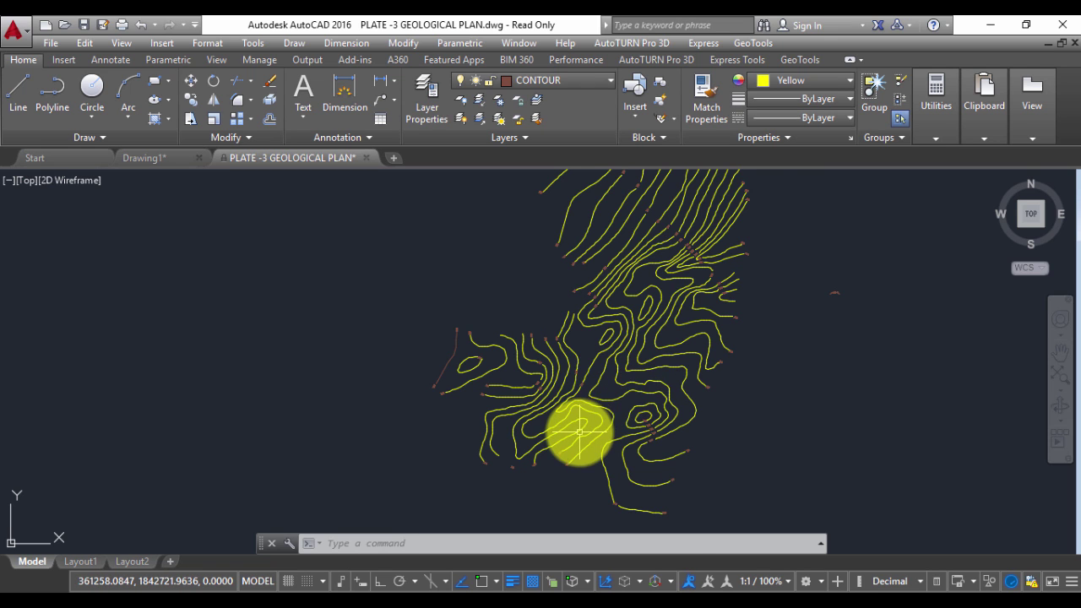
{"action": "scroll", "coordinate": [579, 431], "scroll_direction": "up", "scroll_amount": 3}
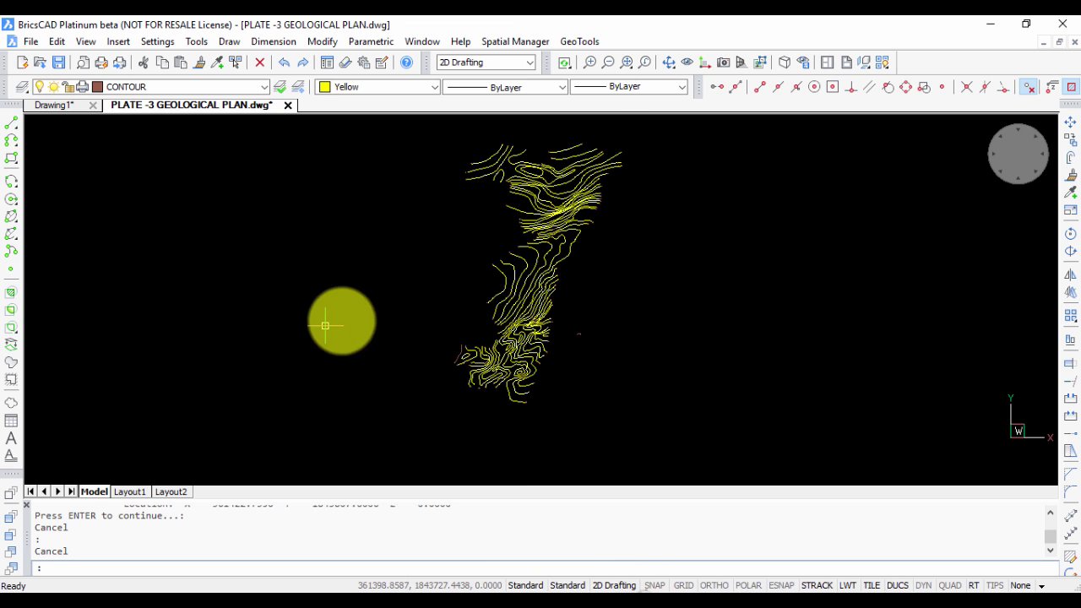
{"action": "scroll", "coordinate": [456, 266], "scroll_direction": "up", "scroll_amount": 2}
{"action": "scroll", "coordinate": [479, 259], "scroll_direction": "up", "scroll_amount": 2}
{"action": "mouse_move", "coordinate": [485, 258]}
{"action": "middle_mouse_down"}
{"action": "mouse_move", "coordinate": [569, 244]}
{"action": "mouse_move", "coordinate": [533, 379]}
{"action": "mouse_move", "coordinate": [586, 152]}
{"action": "mouse_move", "coordinate": [639, 313]}
{"action": "middle_mouse_up"}
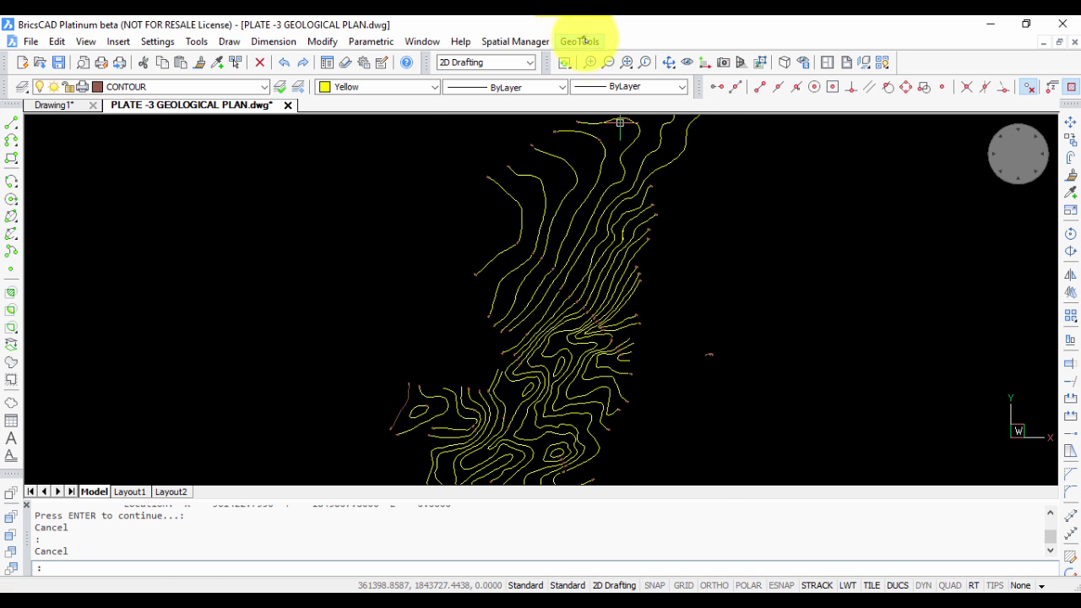
{"action": "left_click", "coordinate": [579, 41]}
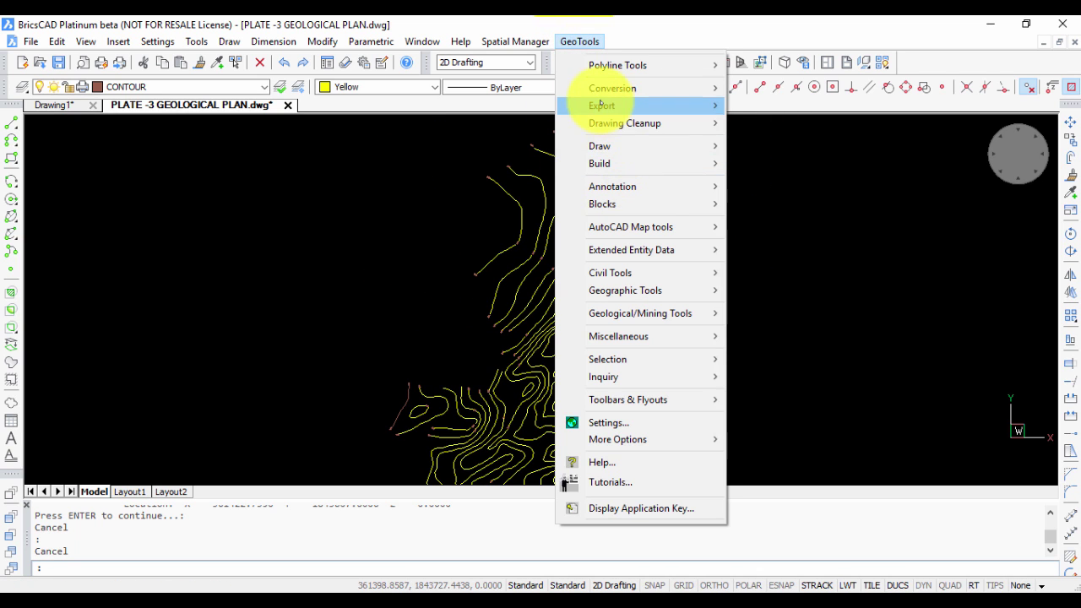
{"action": "mouse_move", "coordinate": [612, 88]}
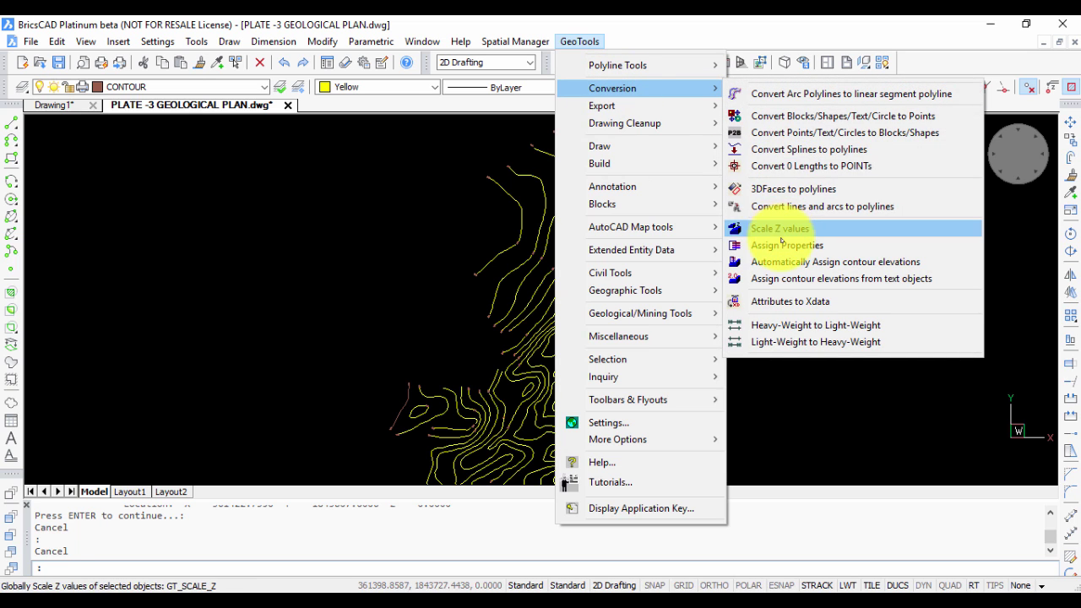
{"action": "left_click", "coordinate": [781, 244]}
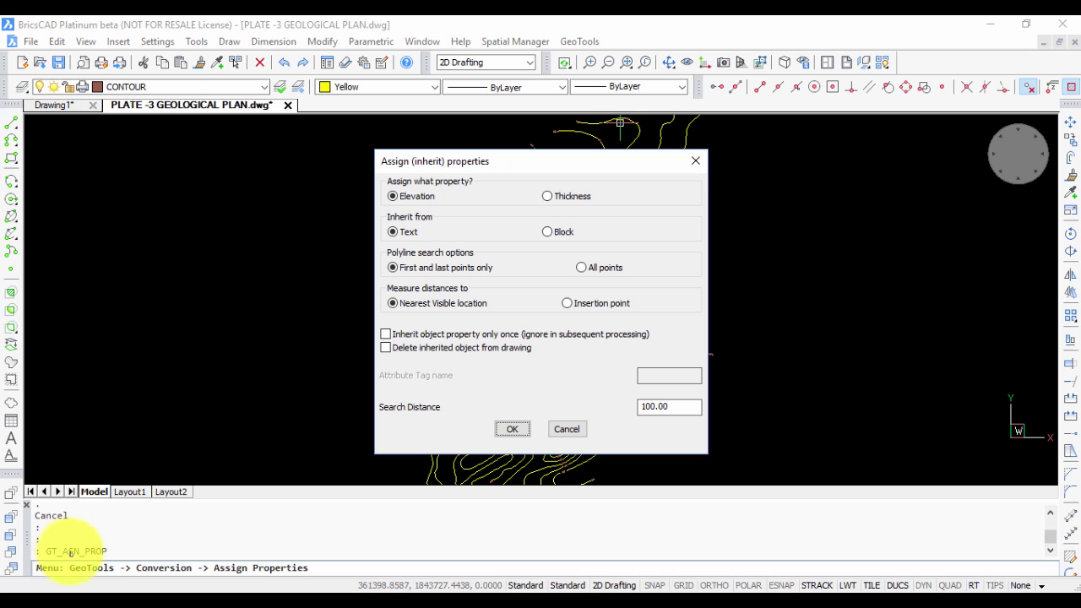
{"action": "left_click", "coordinate": [578, 430]}
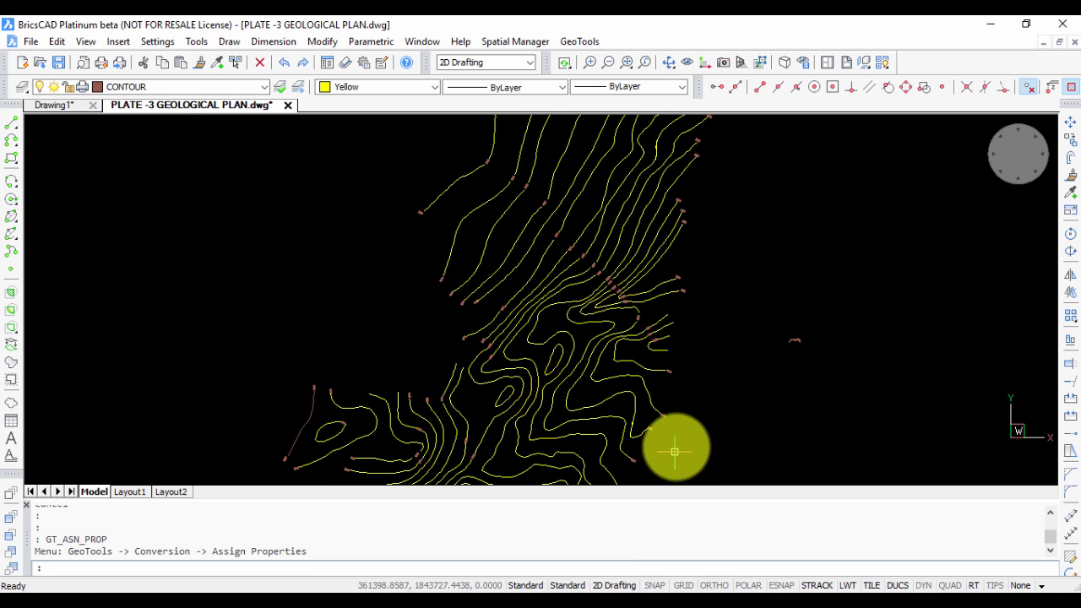
{"action": "scroll", "coordinate": [701, 408], "scroll_direction": "down", "scroll_amount": 2}
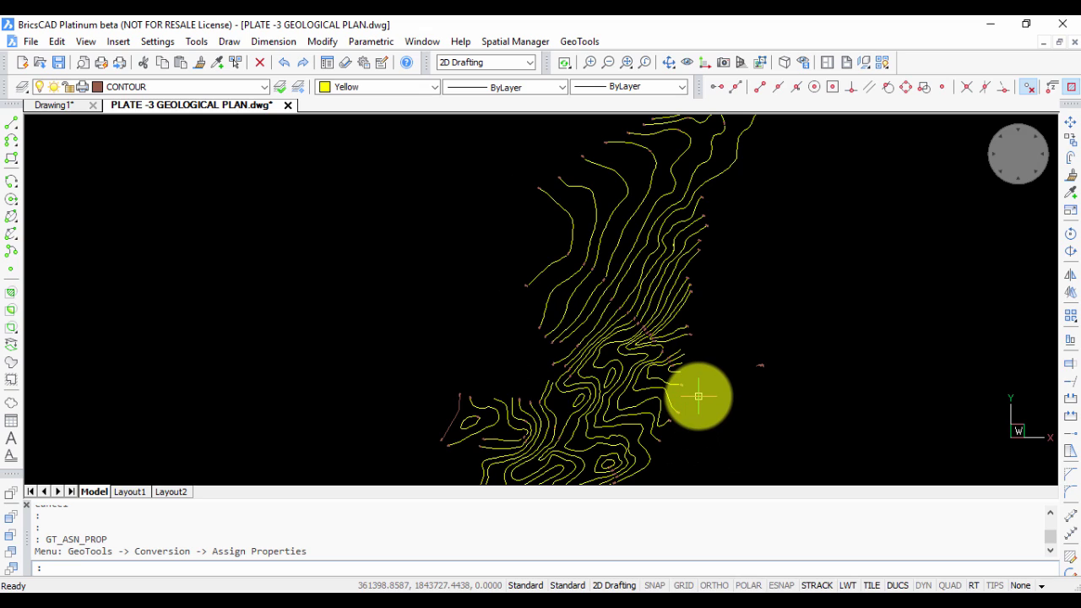